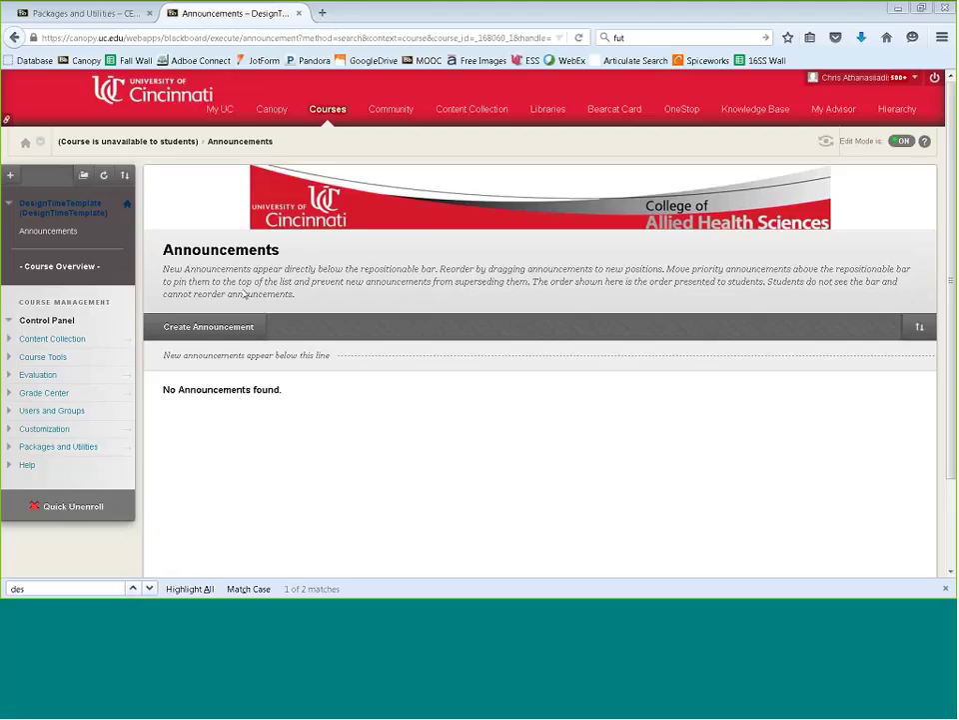
Step: Delete the "- Course Overview -" heading from the DesignTimeTemplate course menu, choosing permanent deletion over hiding it
click(85, 14)
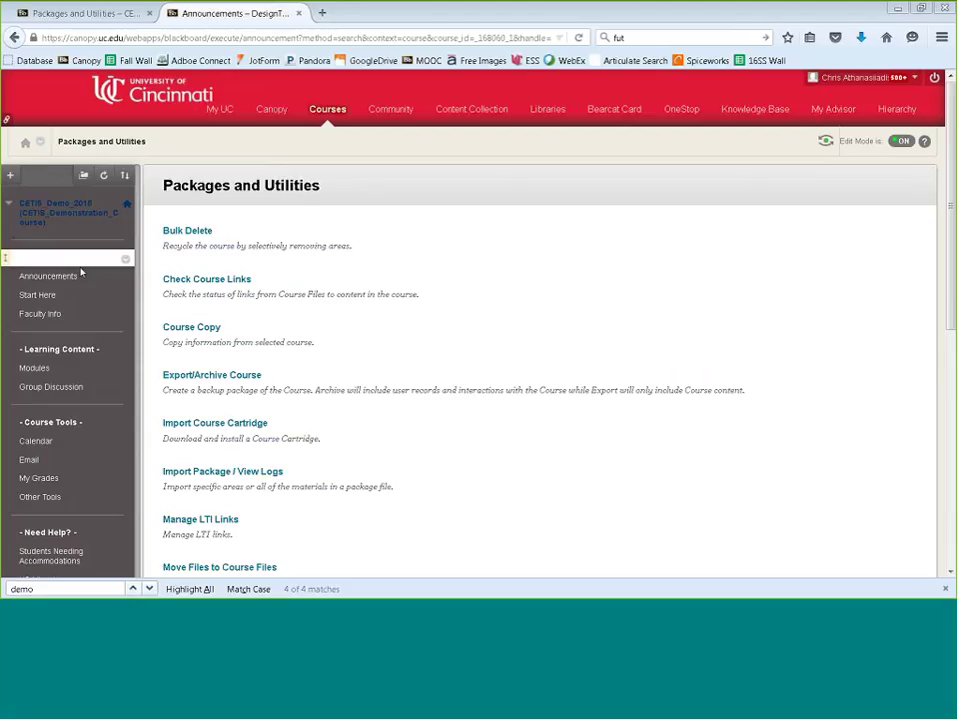
scroll(93, 330, down, 2)
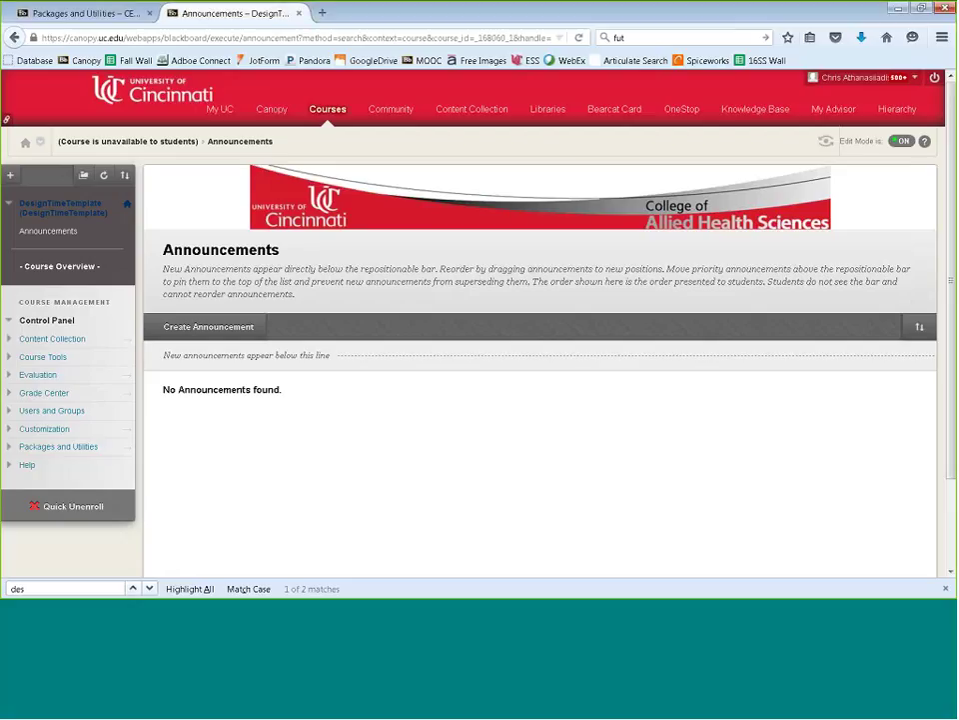
mouse_move(125, 274)
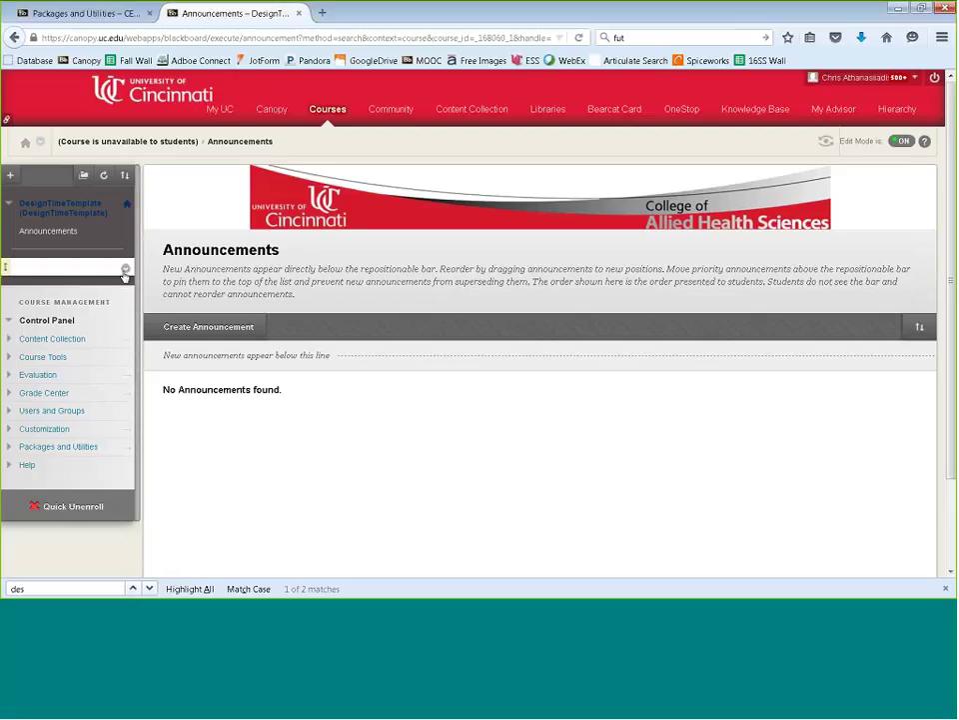
click(125, 270)
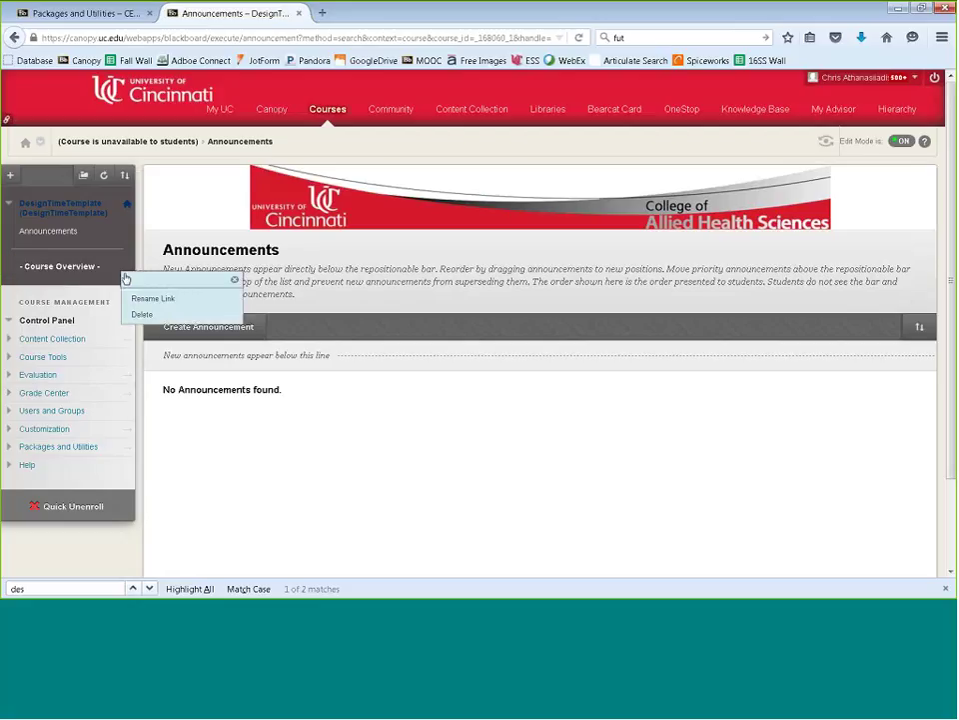
click(142, 314)
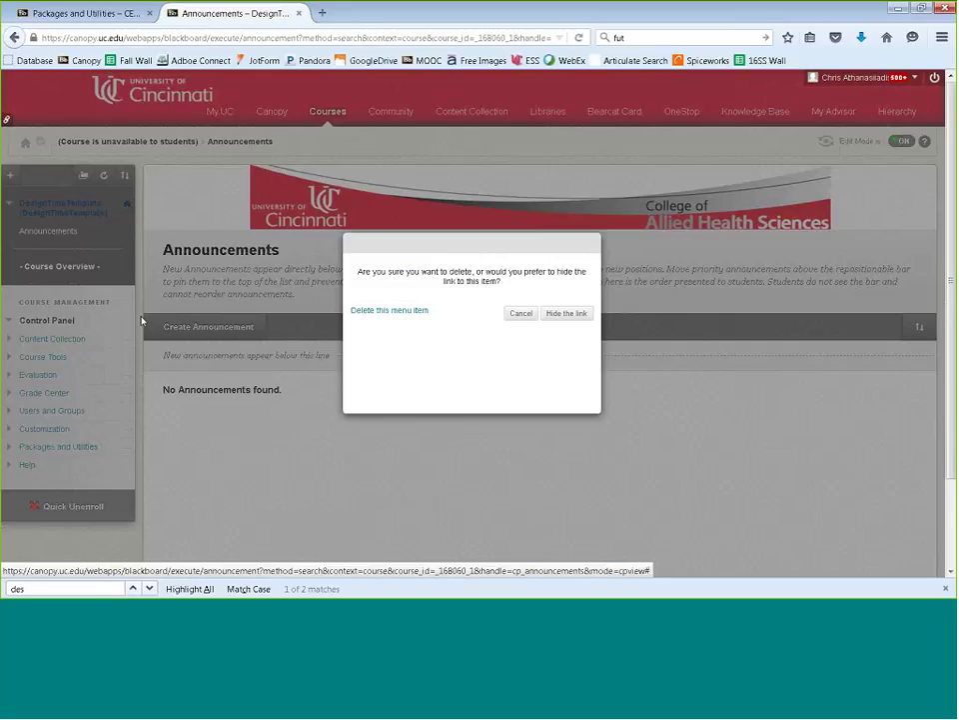
click(389, 310)
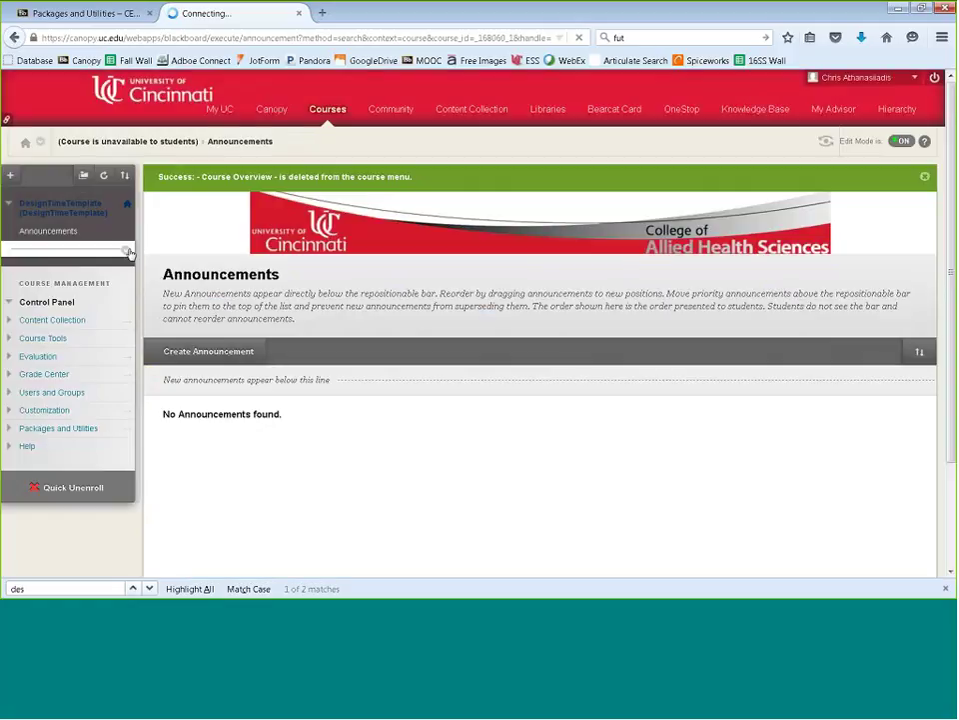
Step: Delete the remaining divider and the Announcements link from the DesignTimeTemplate course menu
click(127, 250)
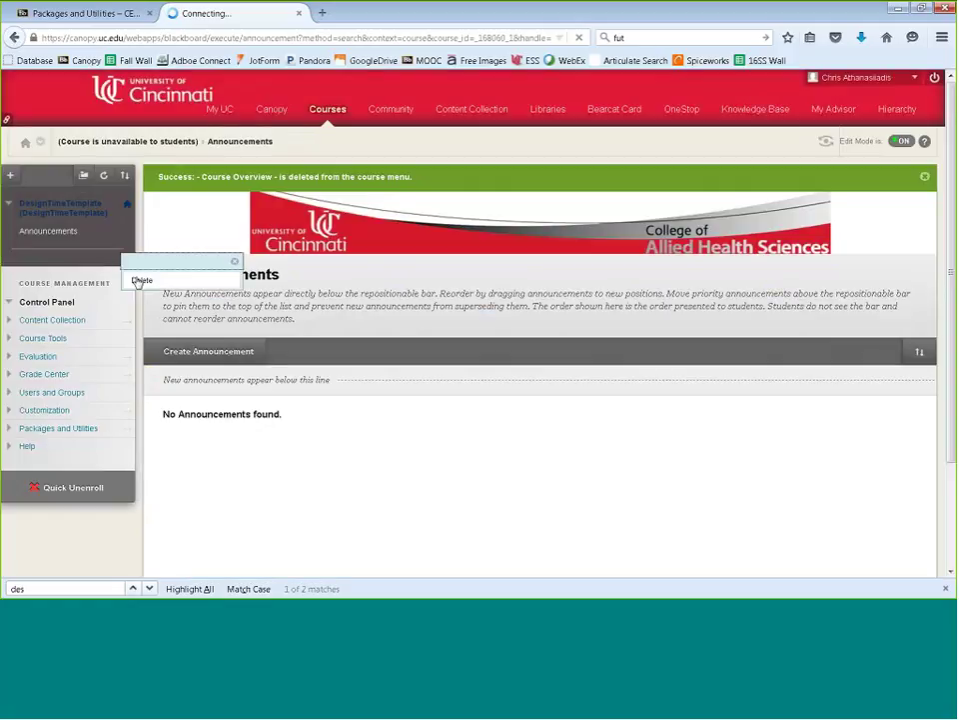
click(141, 280)
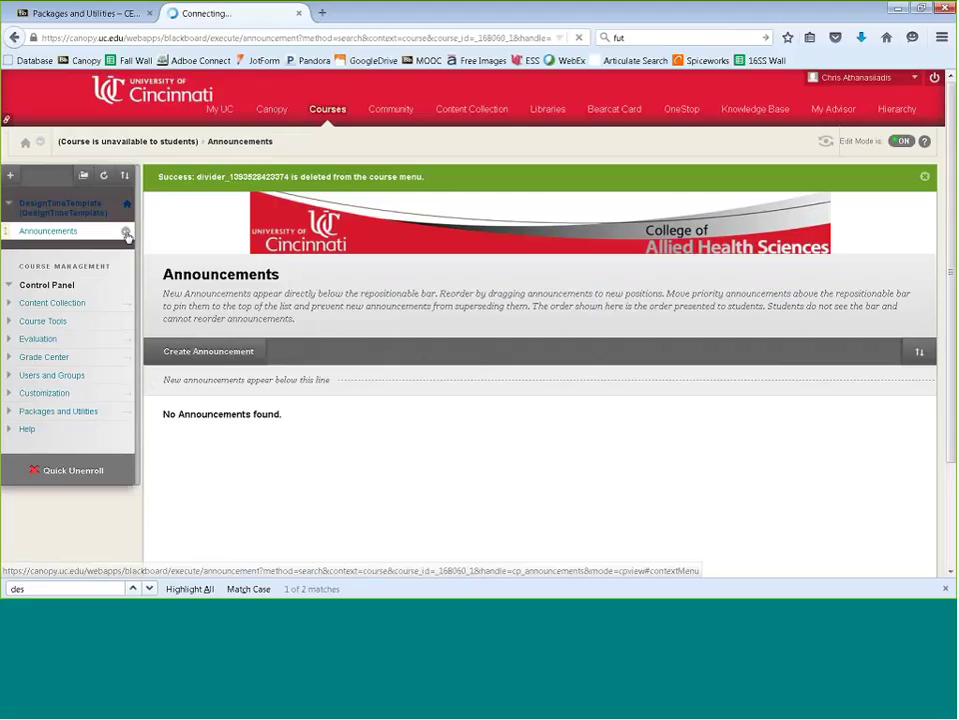
click(127, 234)
click(155, 291)
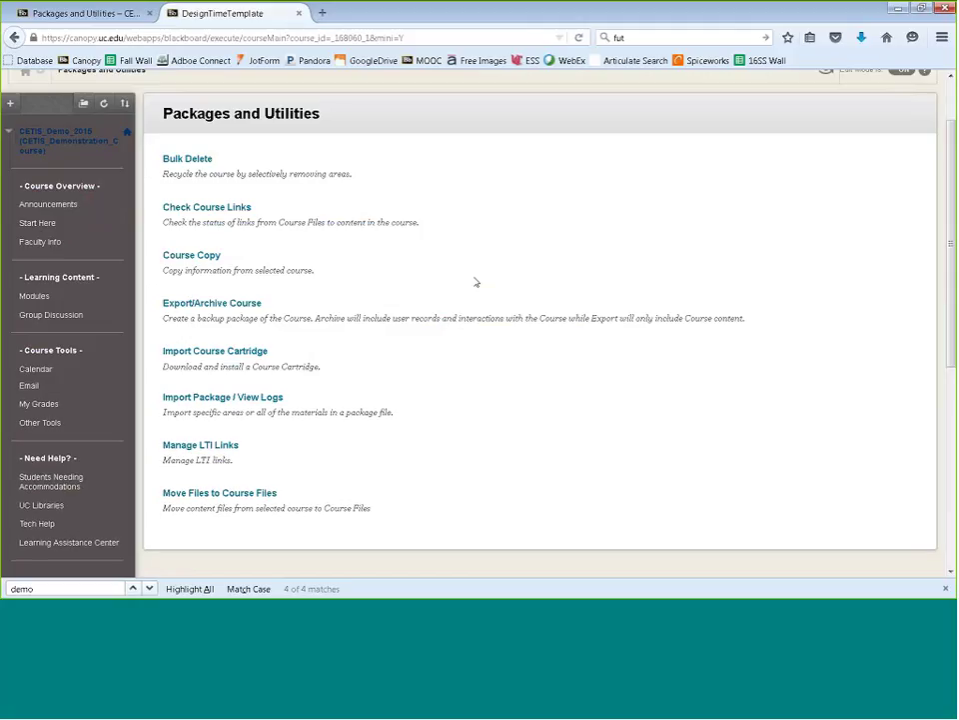
Step: Open the Course Copy utility in the CETIS_Demo_2015 course
scroll(505, 339, down, 5)
scroll(505, 339, down, 2)
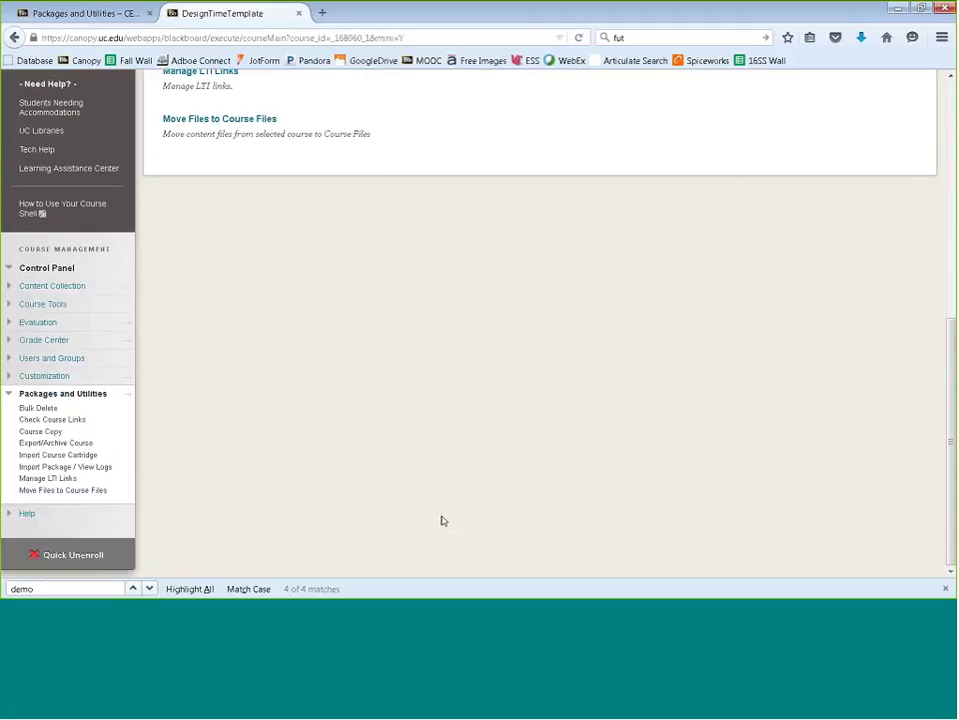
click(62, 393)
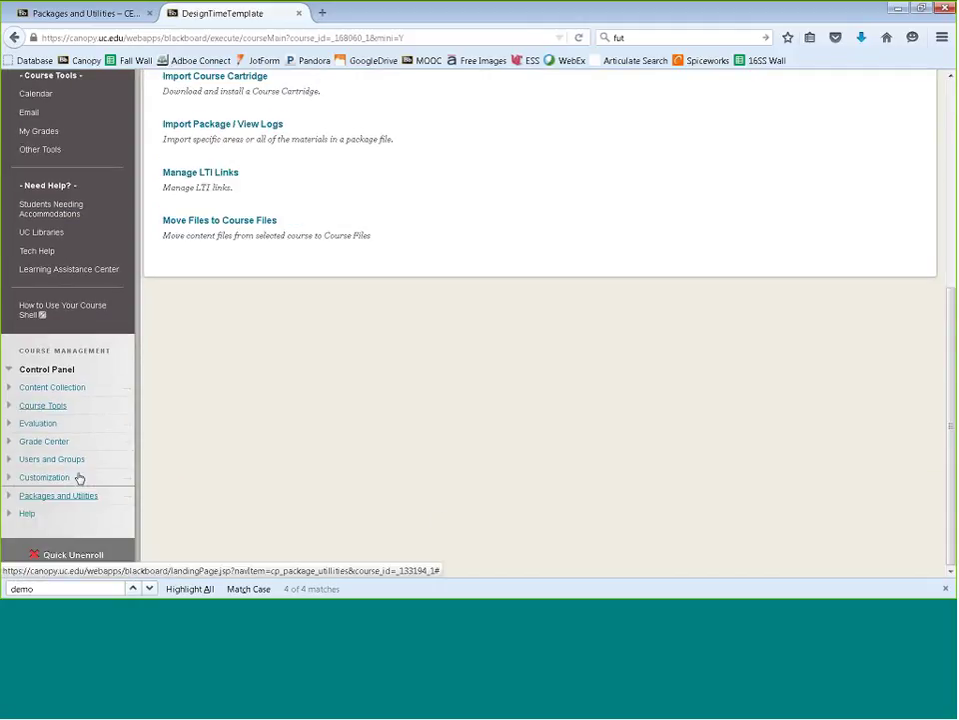
scroll(251, 440, down, 2)
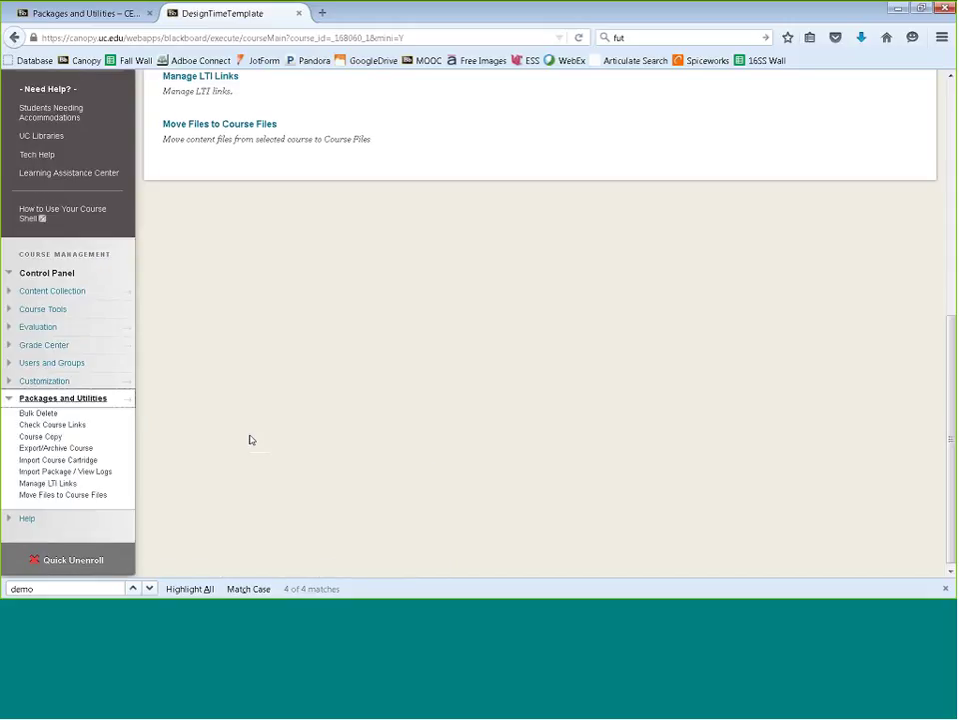
scroll(251, 439, down, 1)
key(ctrl+shift+Tab)
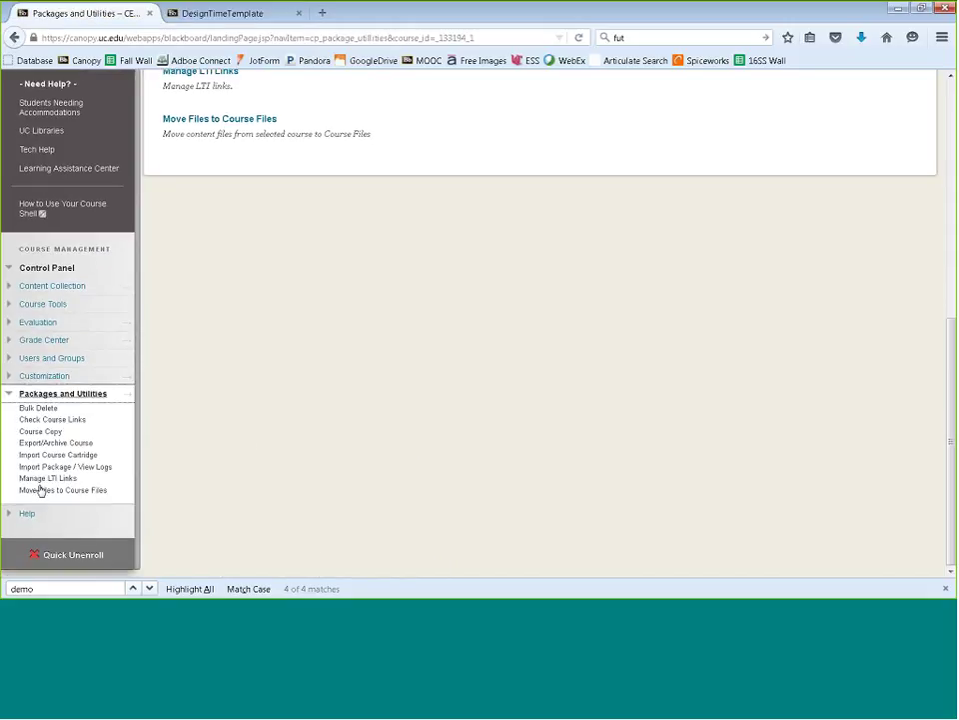
click(40, 431)
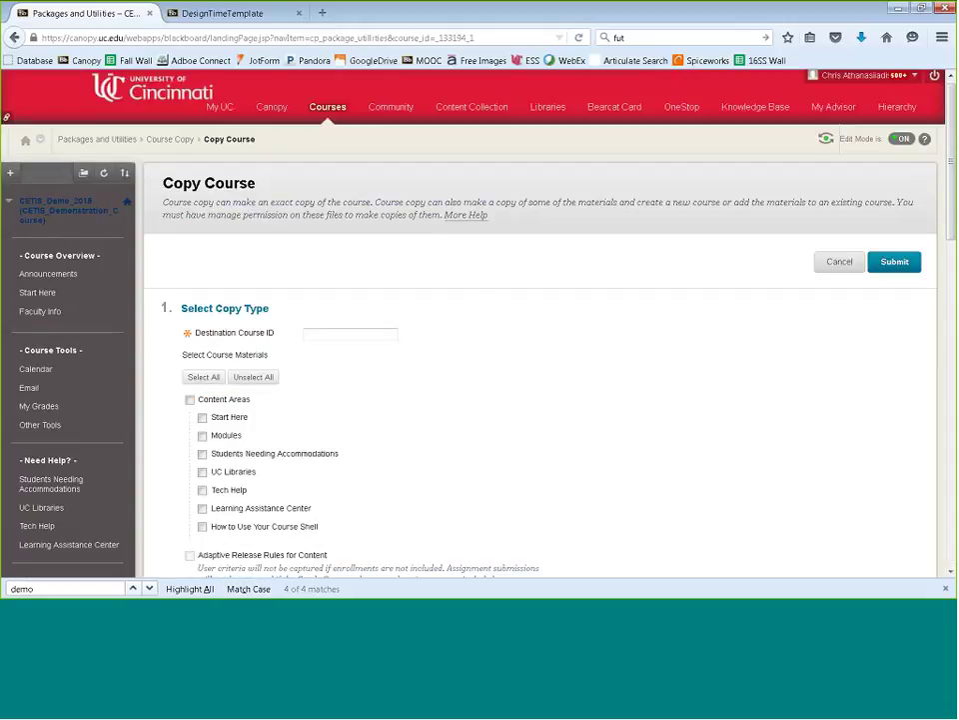
Step: Set the copy type to Copy Course Materials into an Existing Course
scroll(470, 270, down, 1)
click(469, 263)
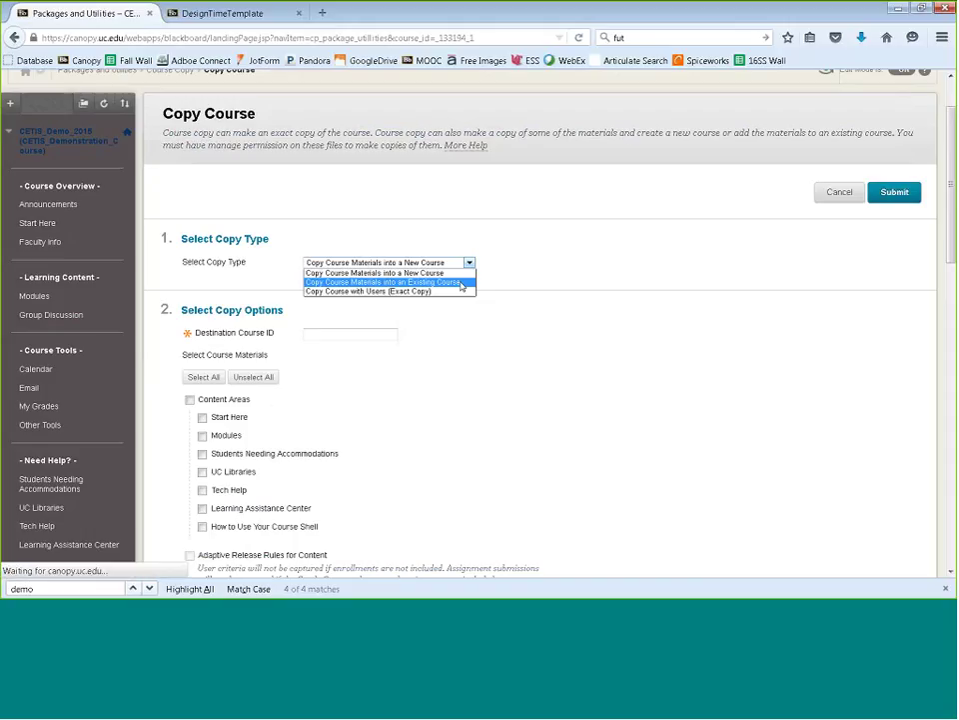
click(462, 283)
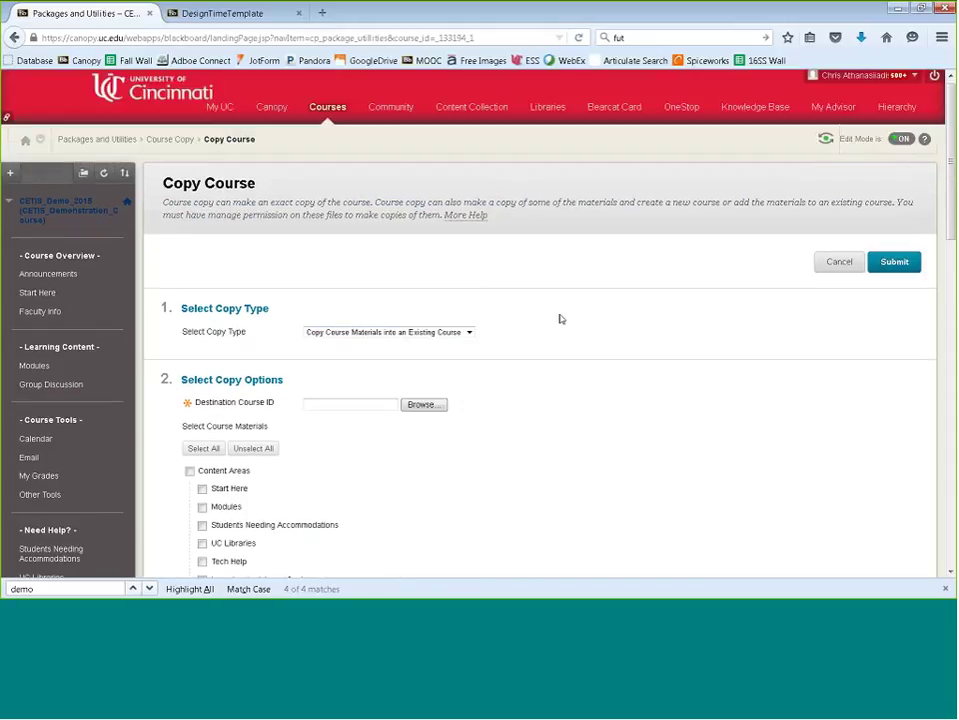
Step: Search the courses for "designtime" and choose DesignTimeTemplate as the destination course
scroll(437, 275, down, 3)
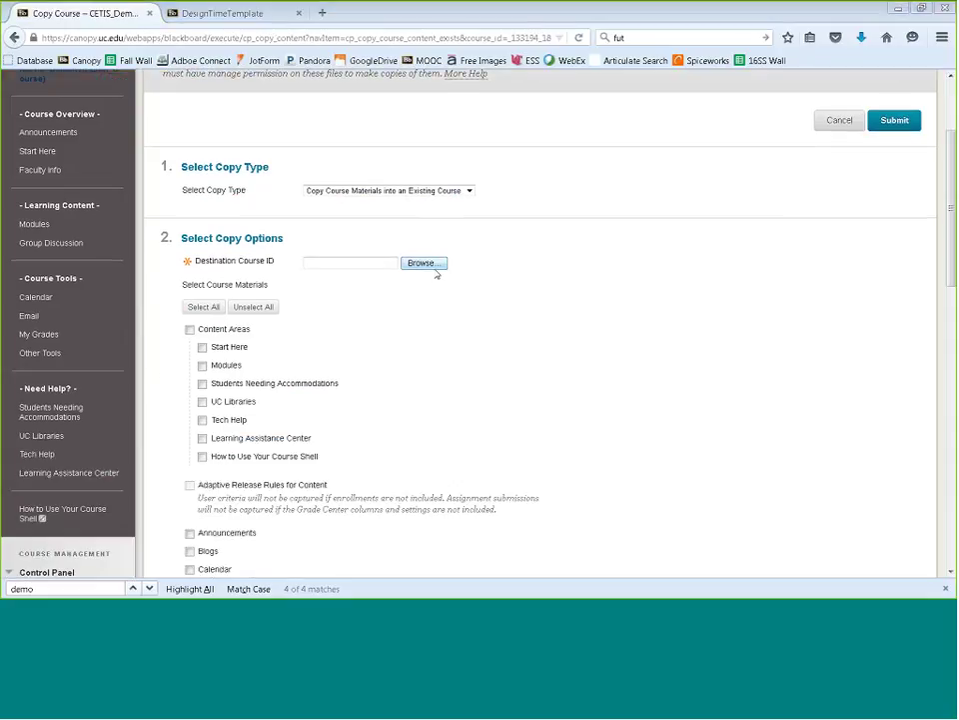
click(436, 267)
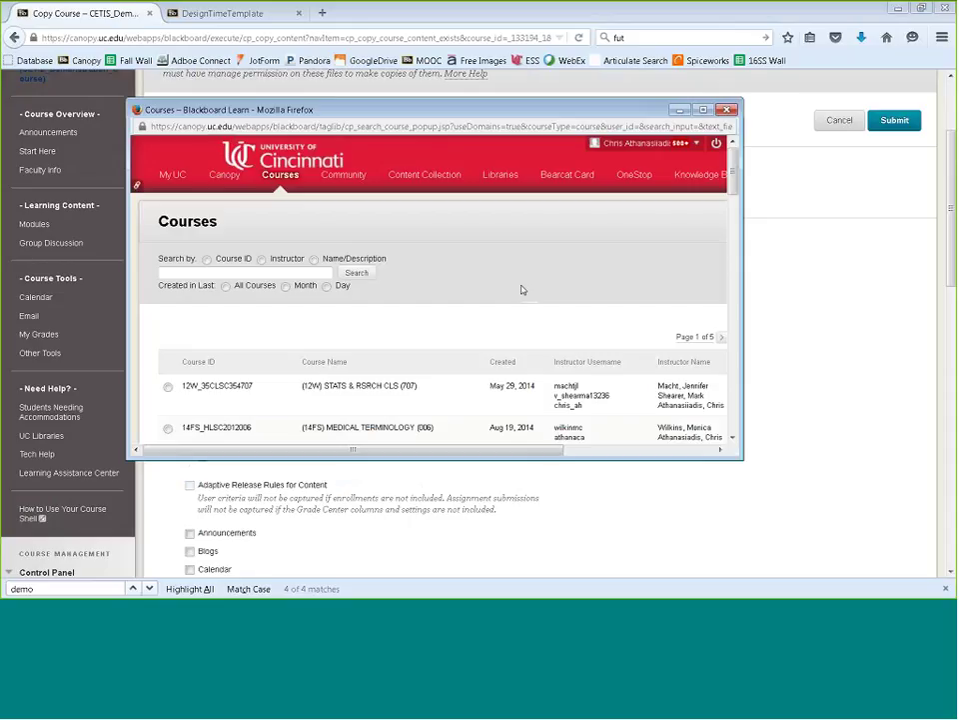
click(259, 273)
text(designtime)
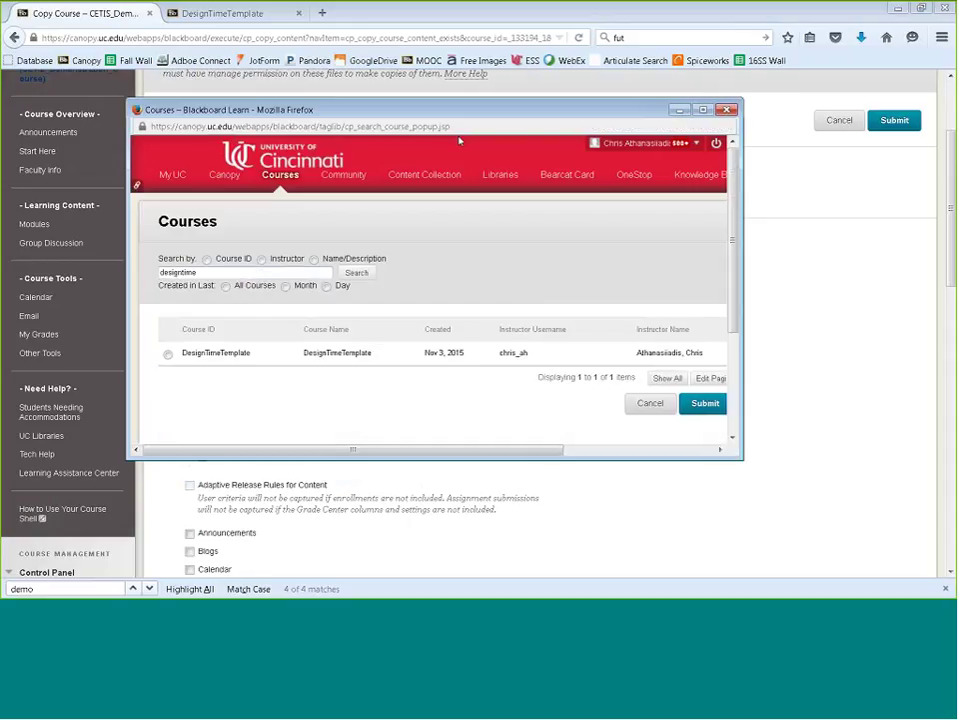
drag(458, 111, 461, 105)
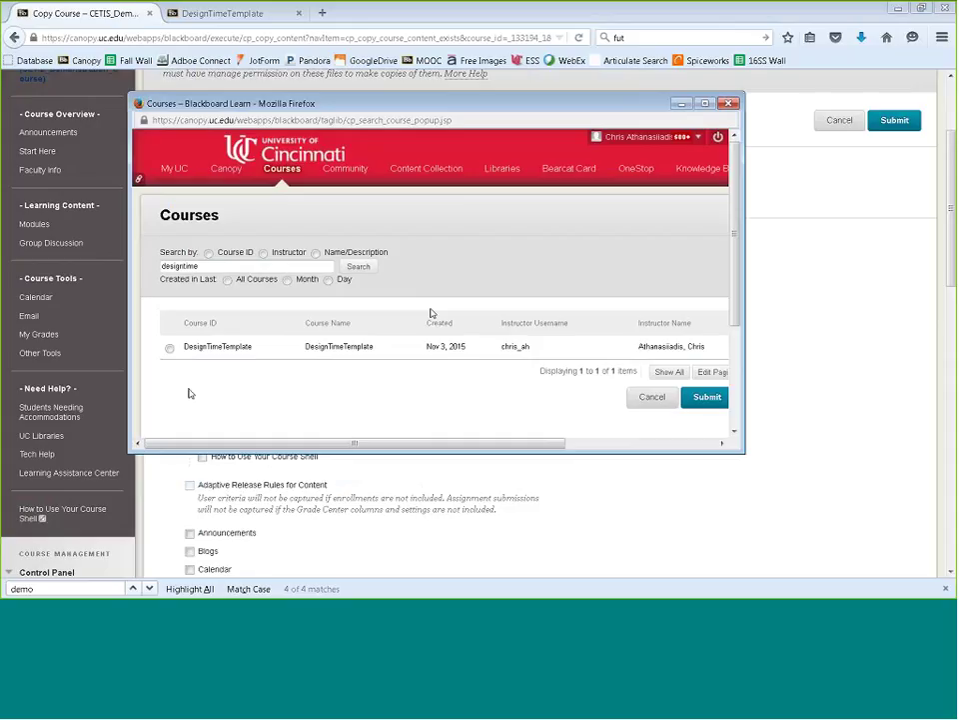
click(708, 397)
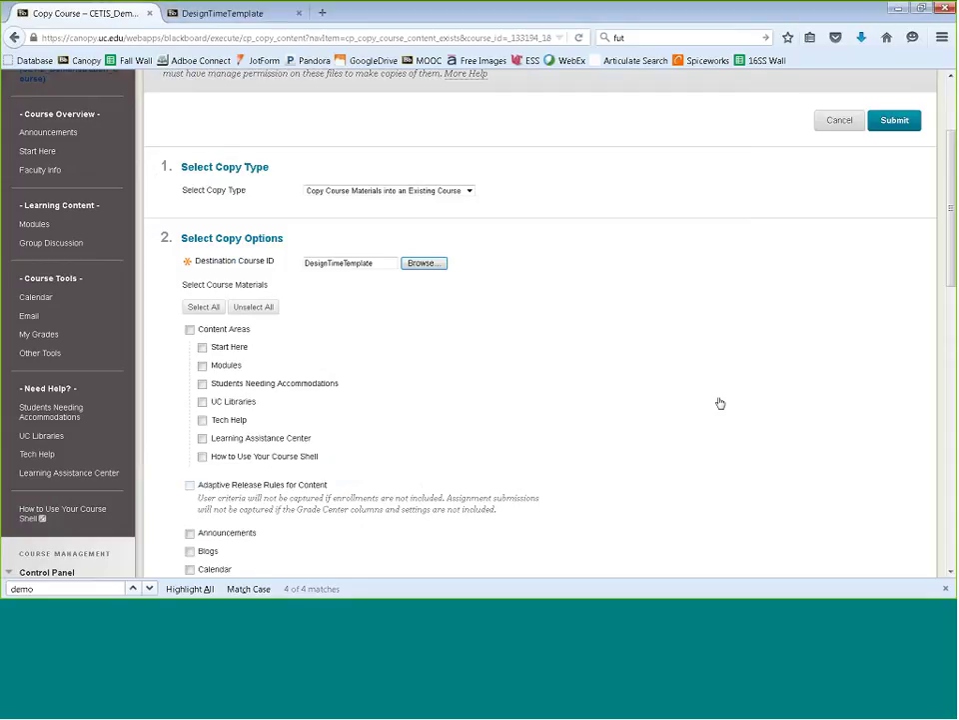
Step: Select all course materials, include only the forums with no starter posts, and copy links and content with the entire course home folder
scroll(719, 403, down, 1)
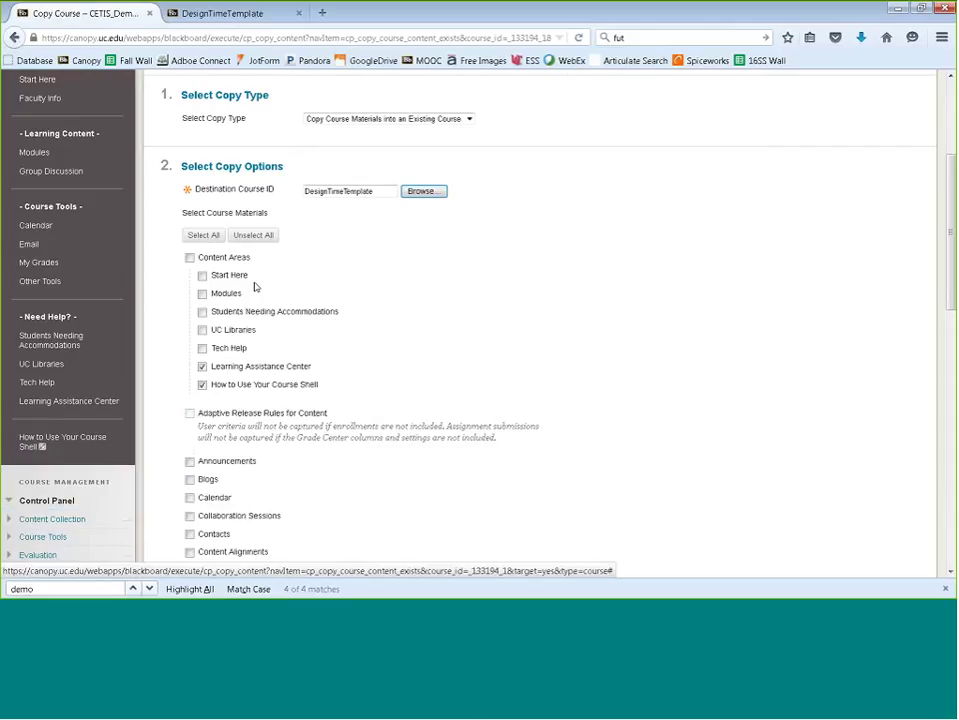
click(202, 235)
scroll(450, 305, down, 1)
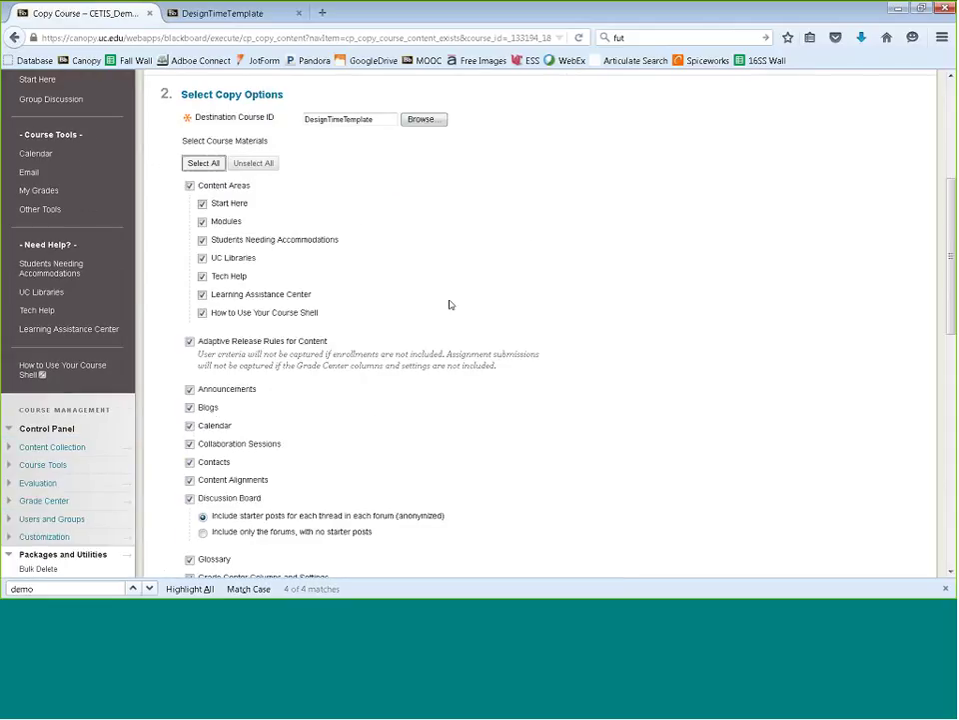
scroll(577, 346, down, 2)
scroll(585, 346, down, 1)
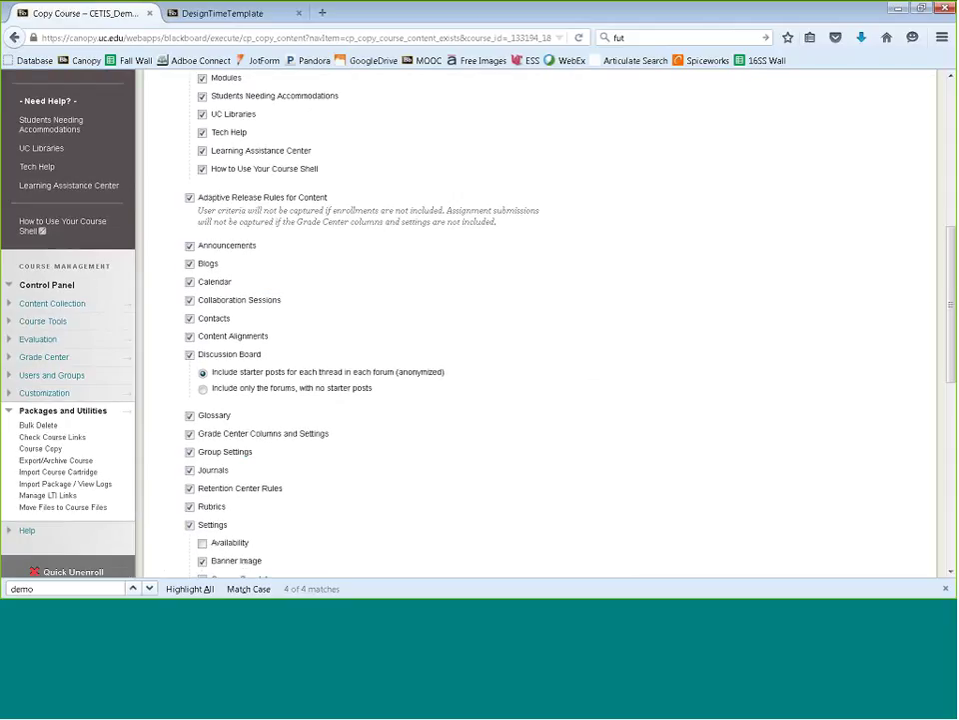
scroll(574, 397, down, 10)
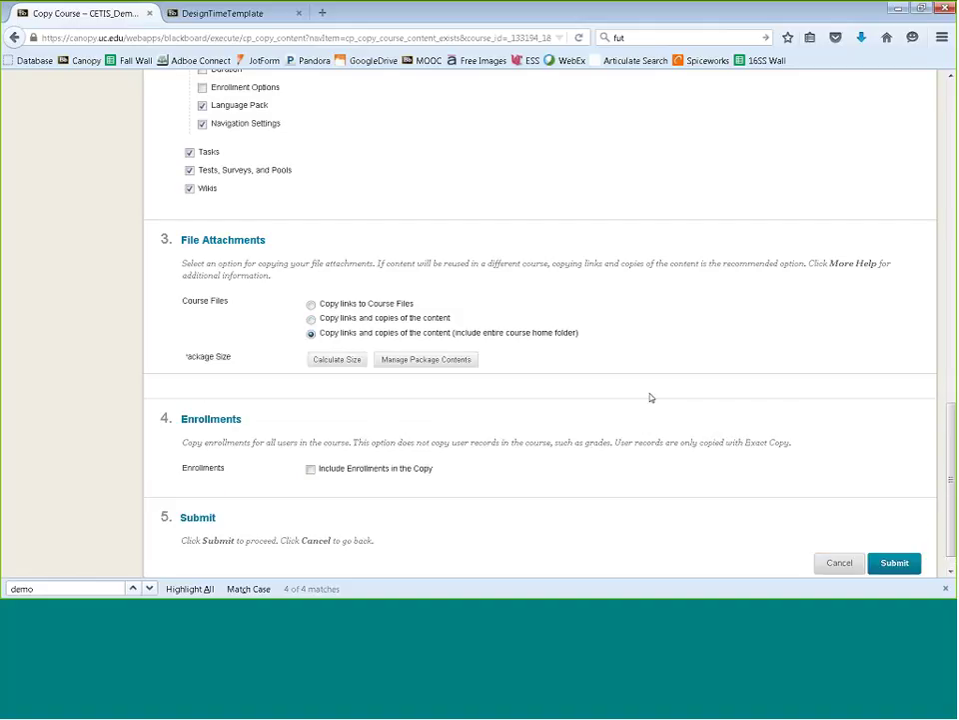
Step: Review the selected materials, settings, file attachments and enrollment options, and submit the course copy
scroll(650, 398, up, 3)
scroll(650, 398, up, 1)
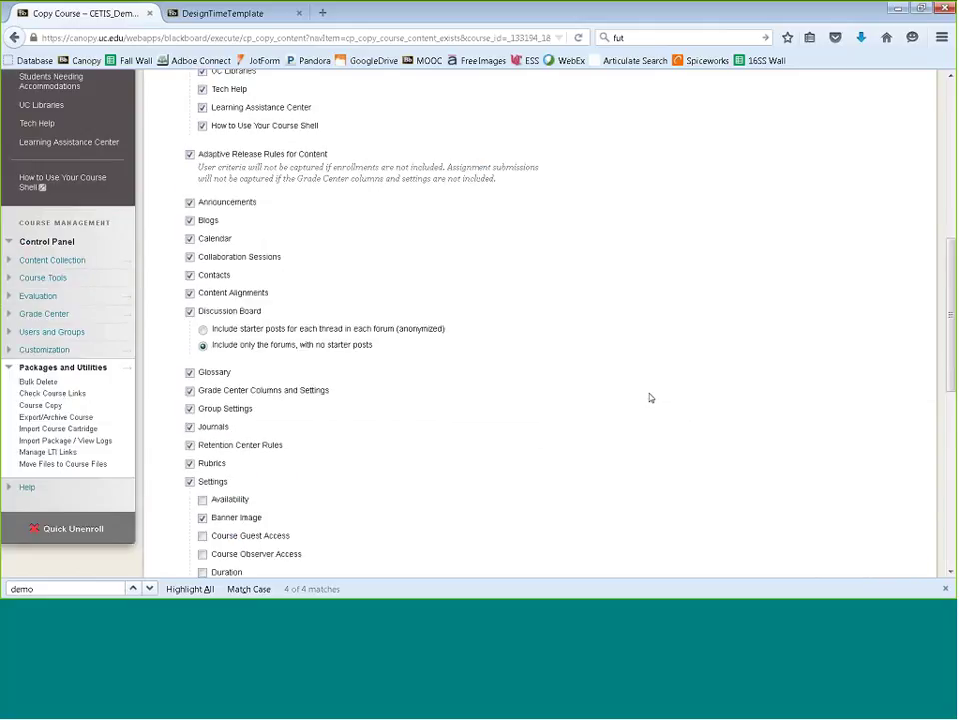
scroll(650, 398, up, 1)
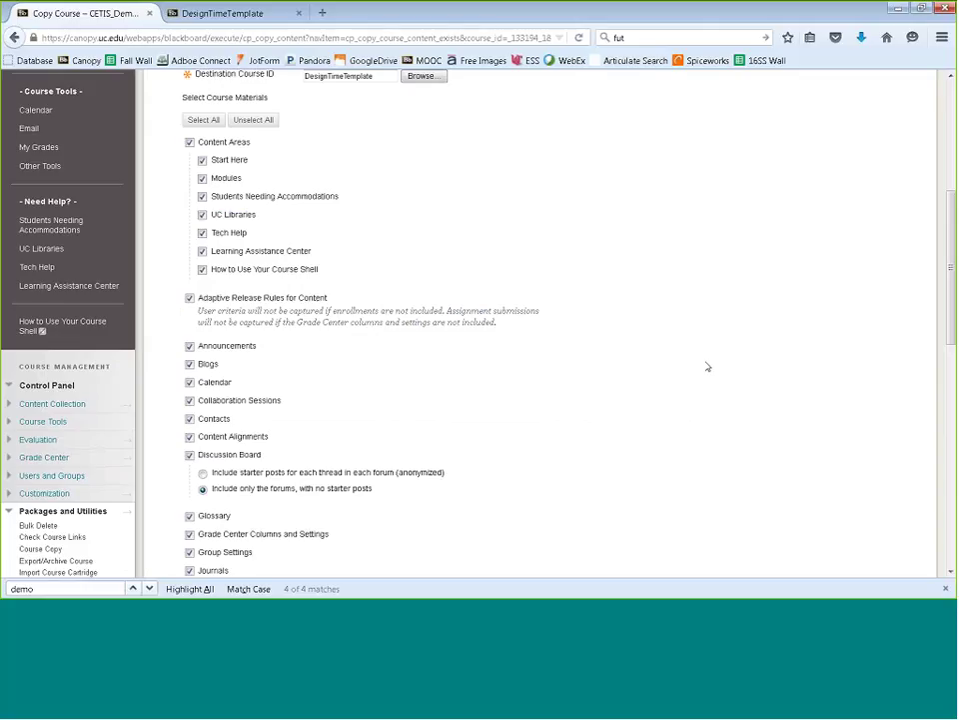
scroll(707, 367, down, 2)
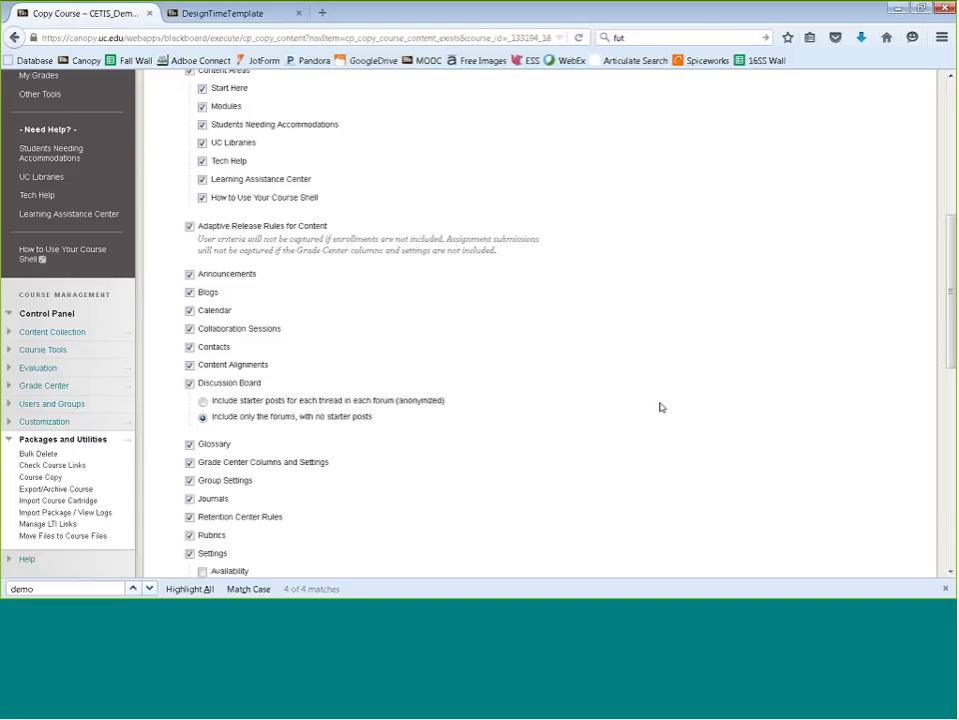
scroll(660, 407, down, 3)
scroll(660, 407, up, 1)
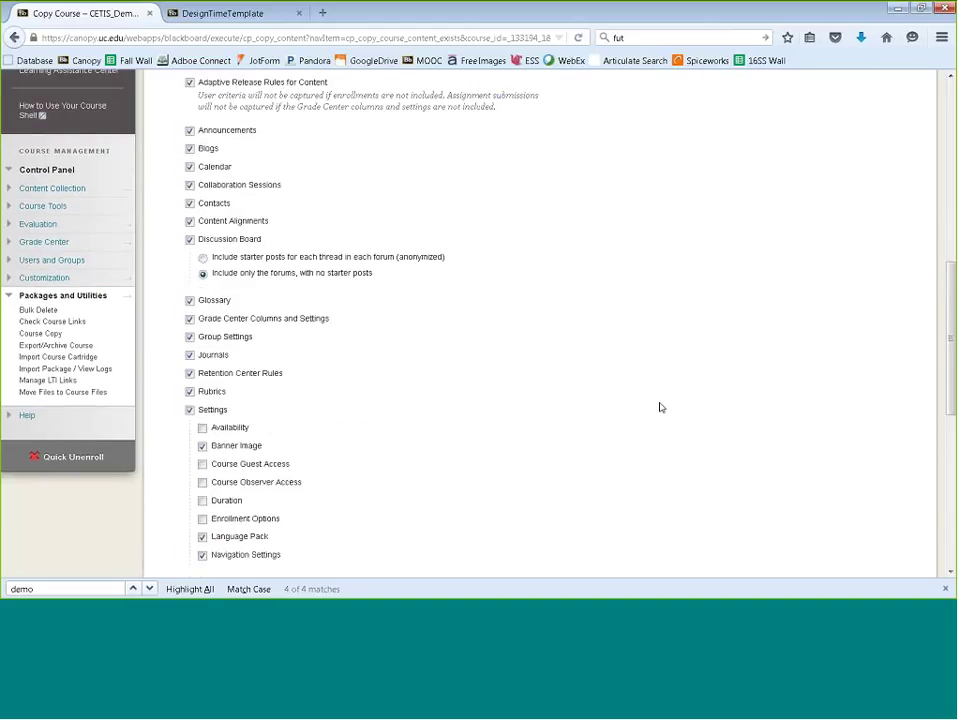
scroll(671, 390, down, 5)
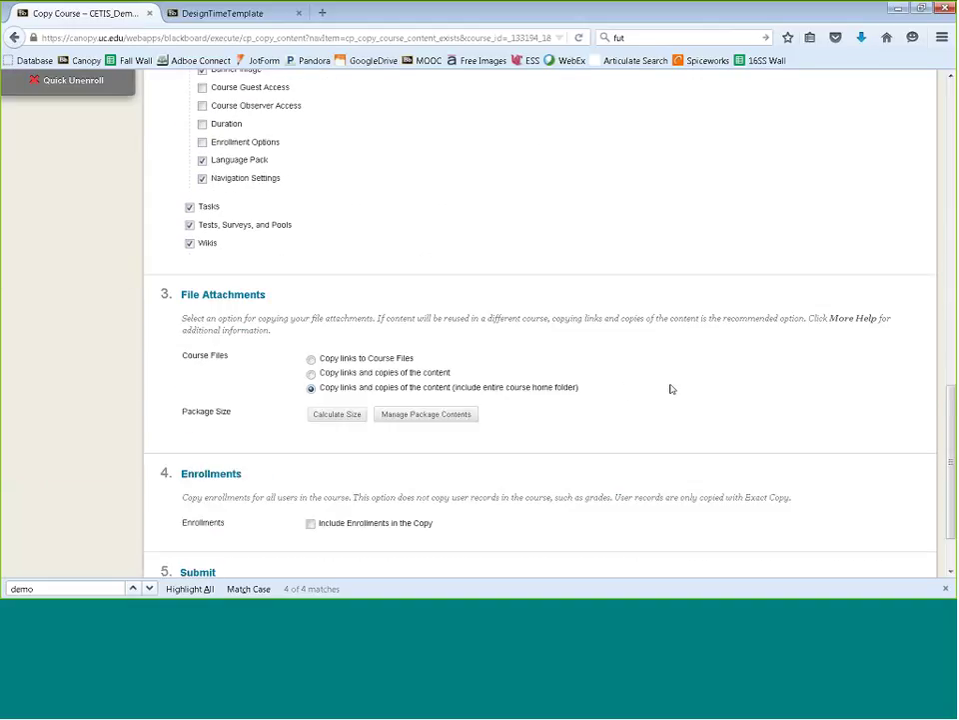
scroll(670, 388, down, 1)
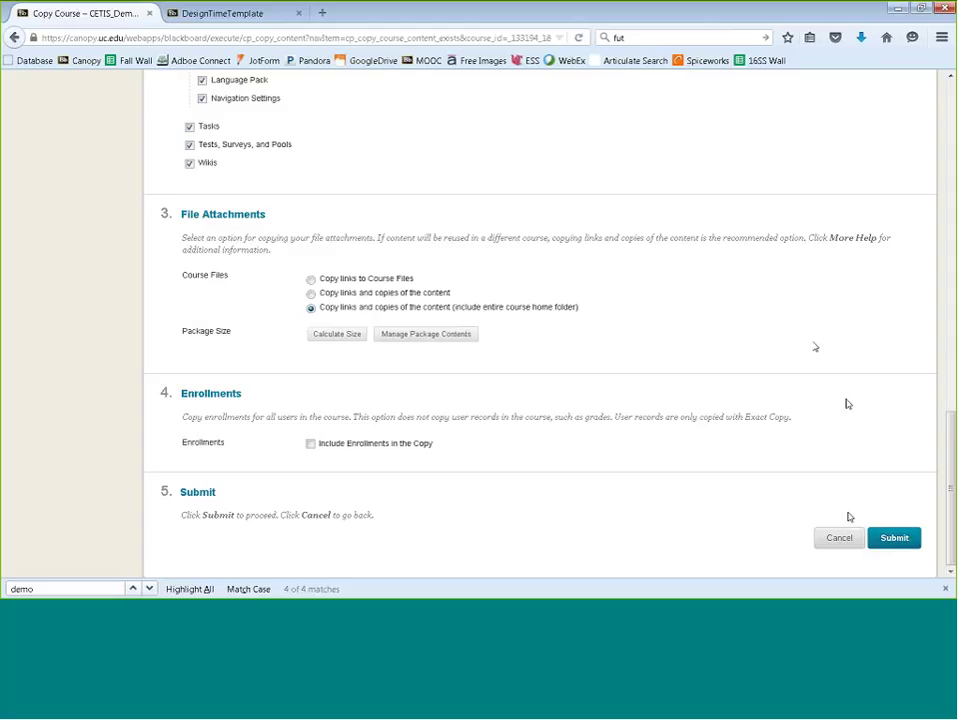
click(895, 539)
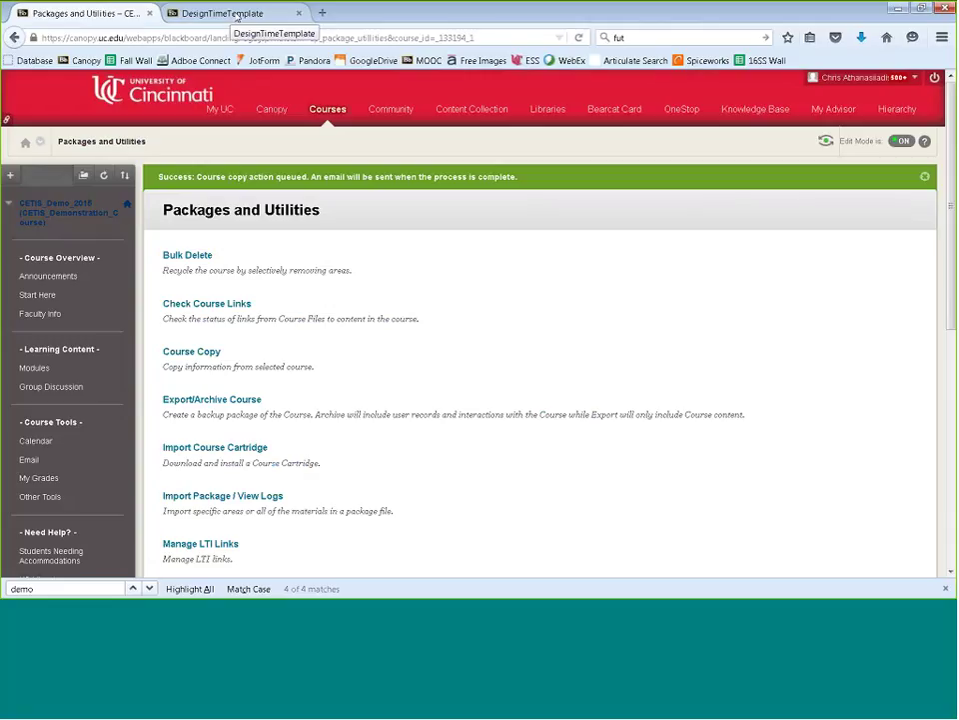
Step: Return to the DesignTimeTemplate course, dismiss the deletion notice and refresh its course menu to load the copied content
click(237, 16)
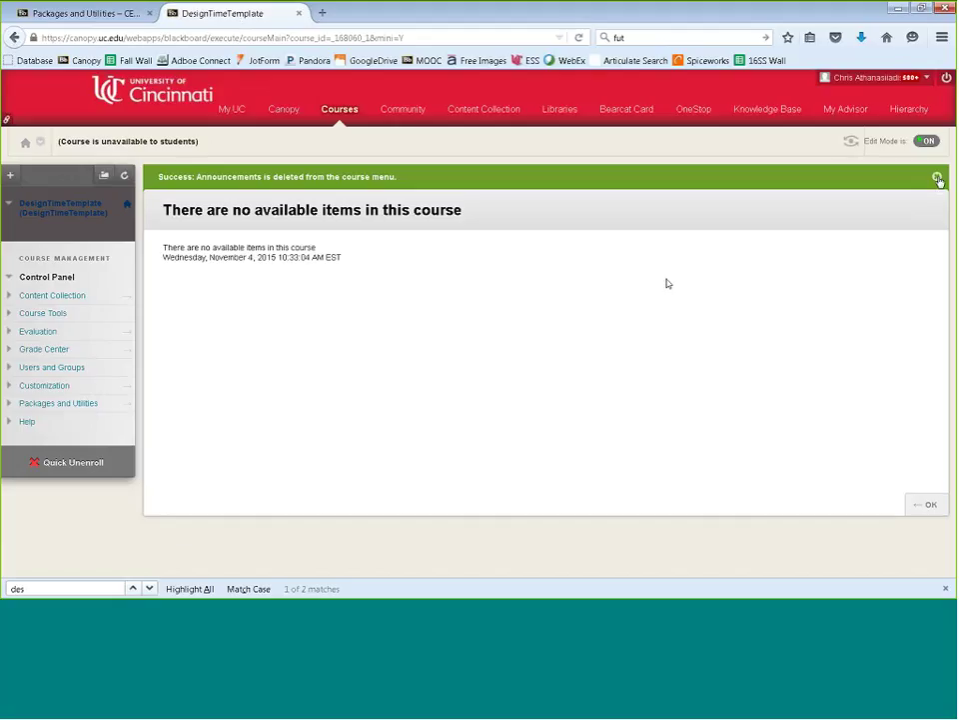
click(938, 179)
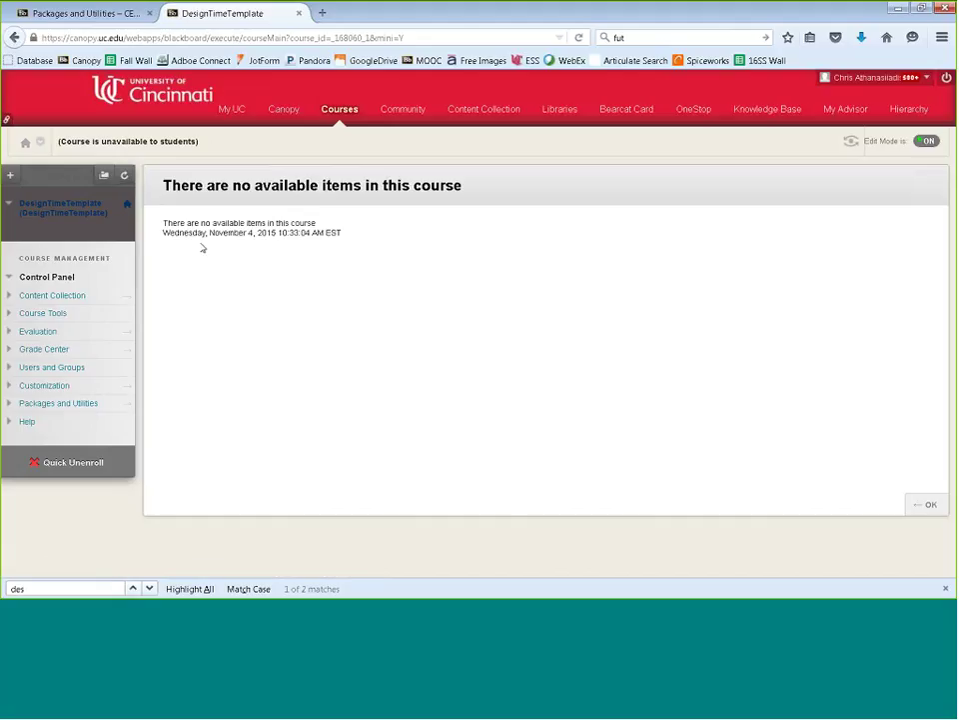
click(125, 176)
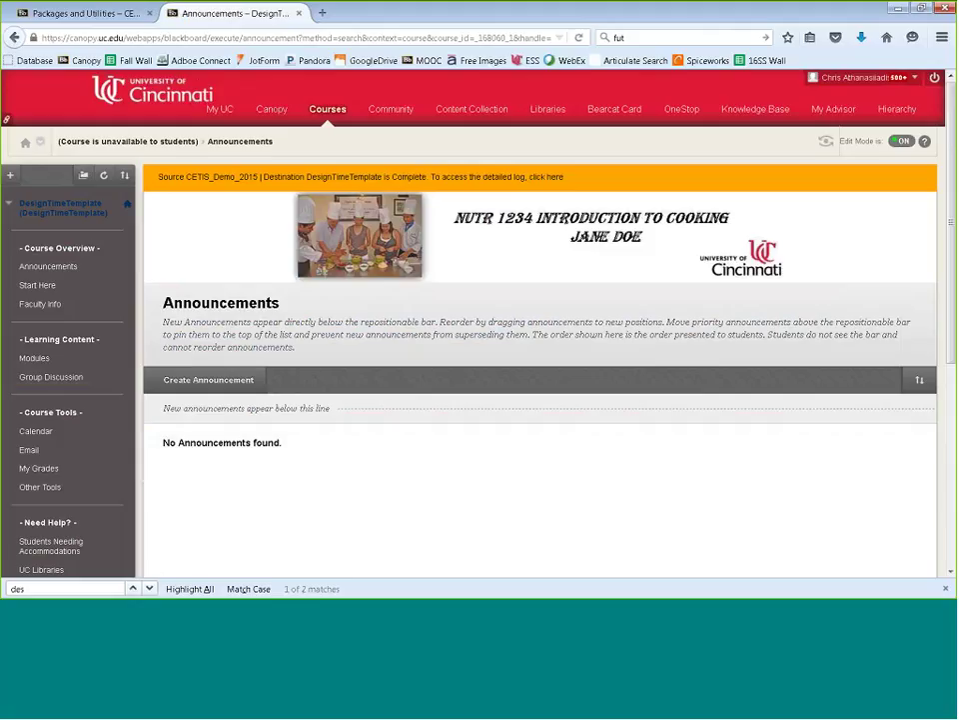
Step: Compare the CETIS_Demo_2015 announcements page and course menu with the copied content in DesignTimeTemplate
click(96, 20)
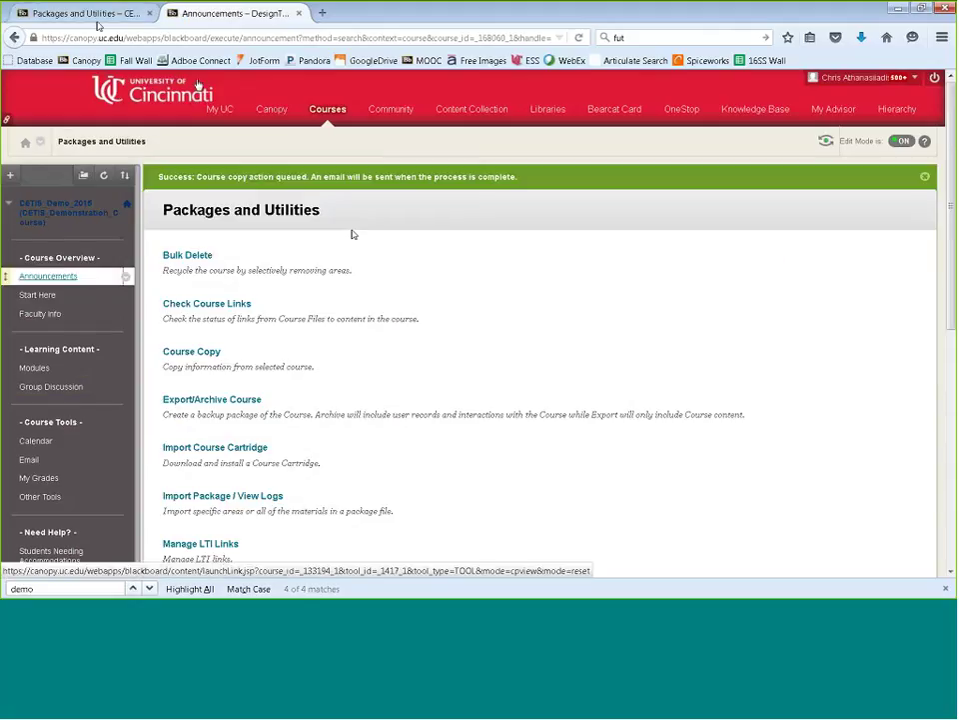
click(48, 276)
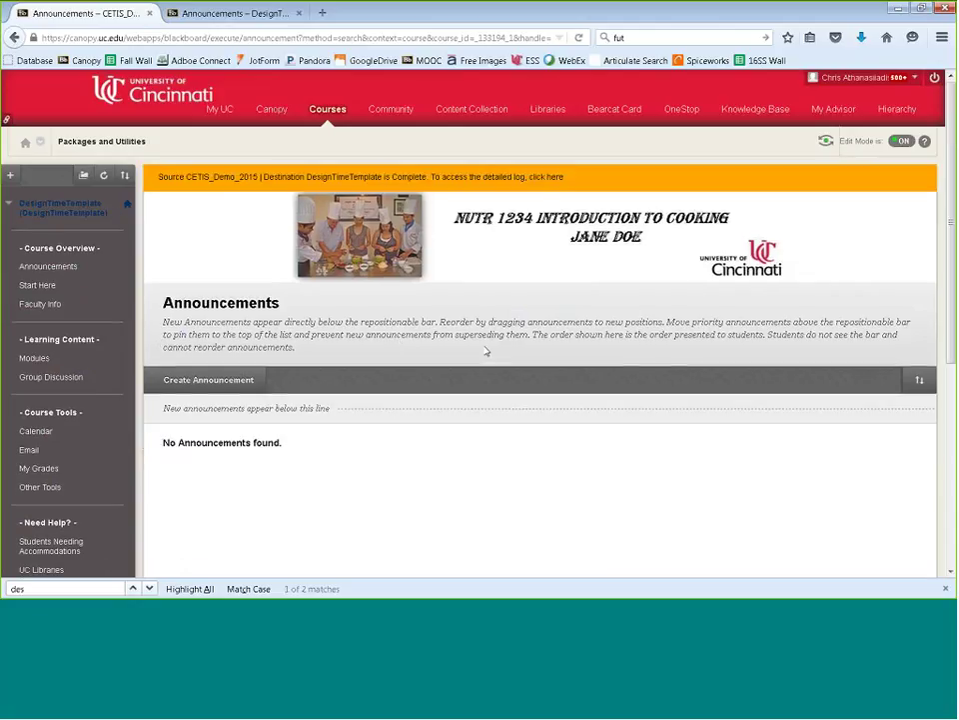
key(ctrl+Tab)
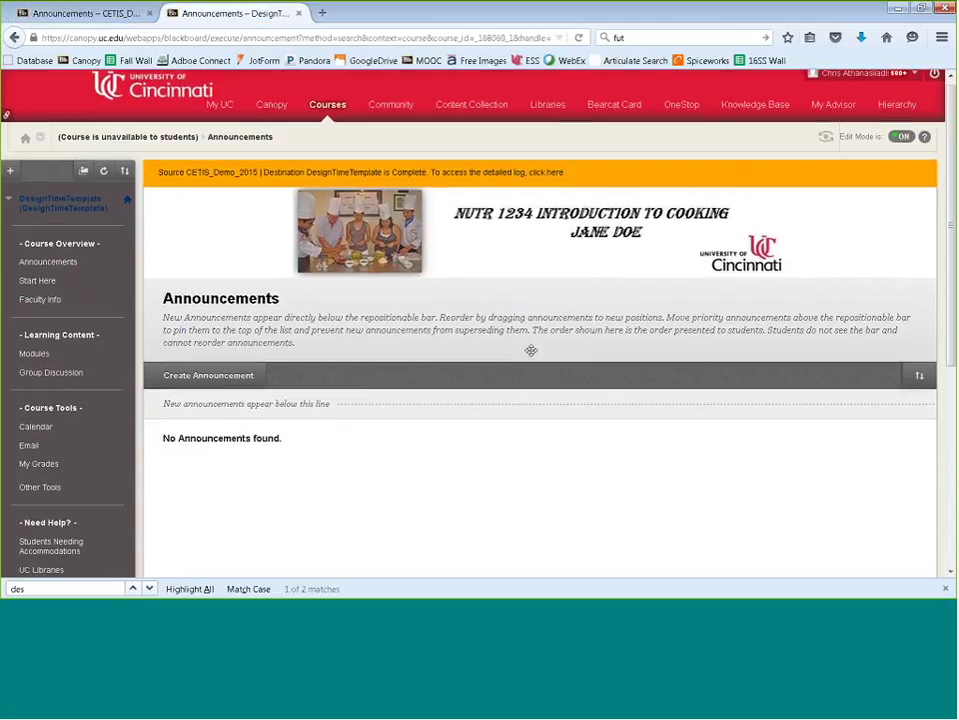
scroll(531, 349, down, 1)
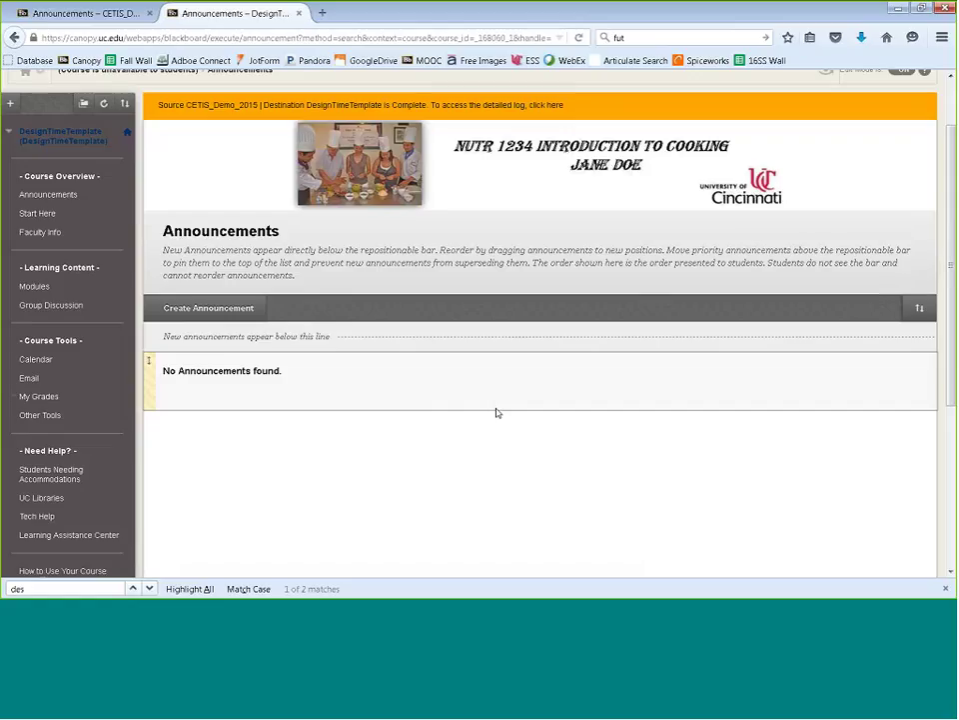
scroll(496, 410, up, 1)
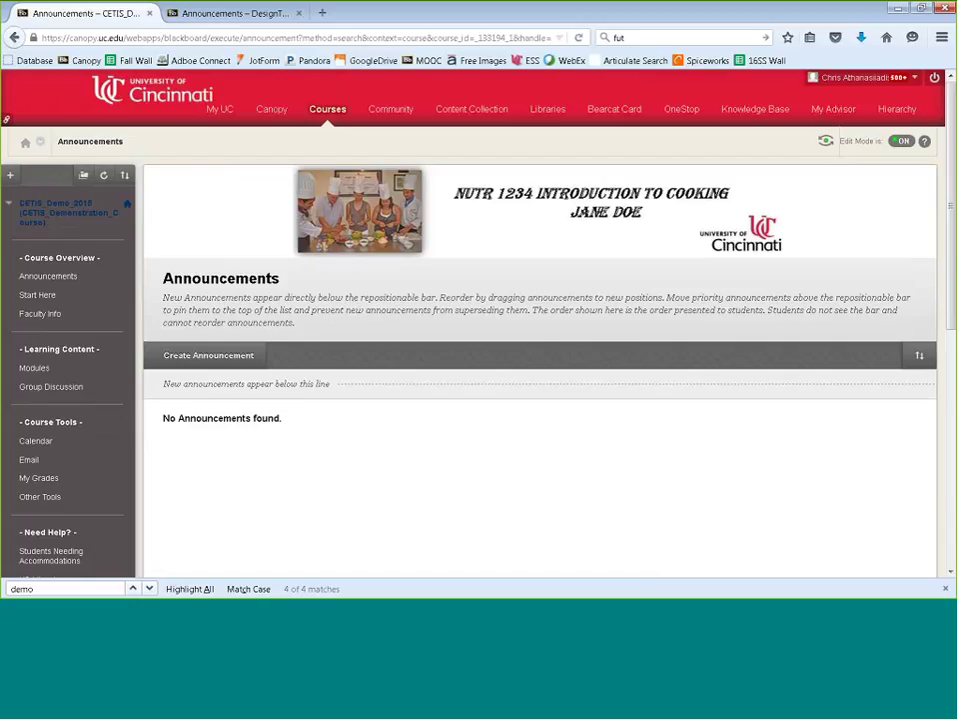
click(228, 16)
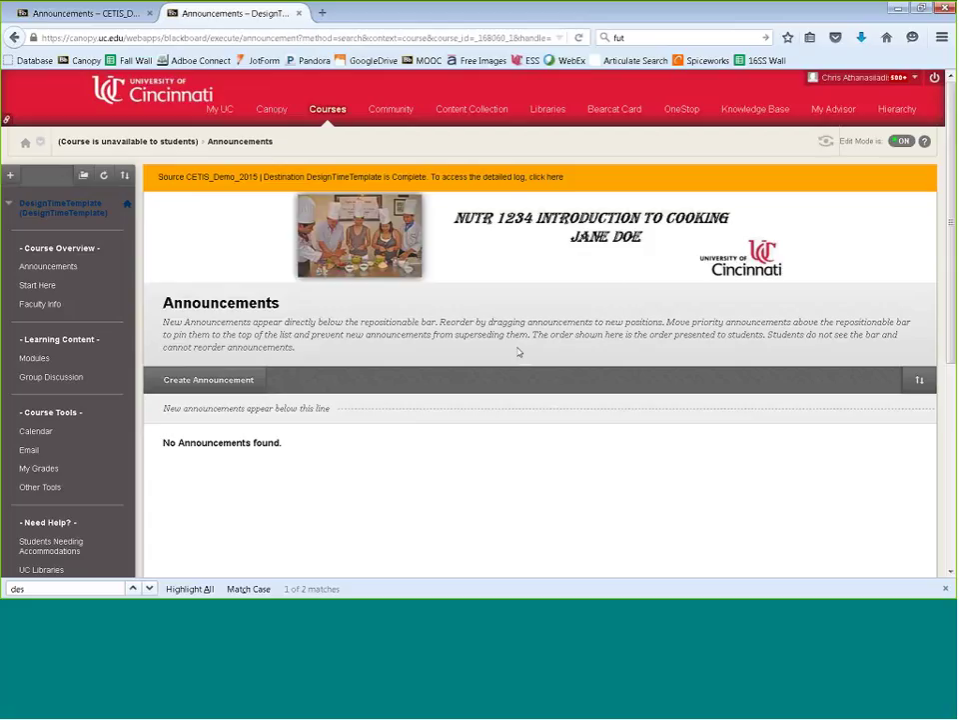
Step: Review DesignTimeTemplate's Course Copy options for copying course materials into an existing course
scroll(529, 345, down, 5)
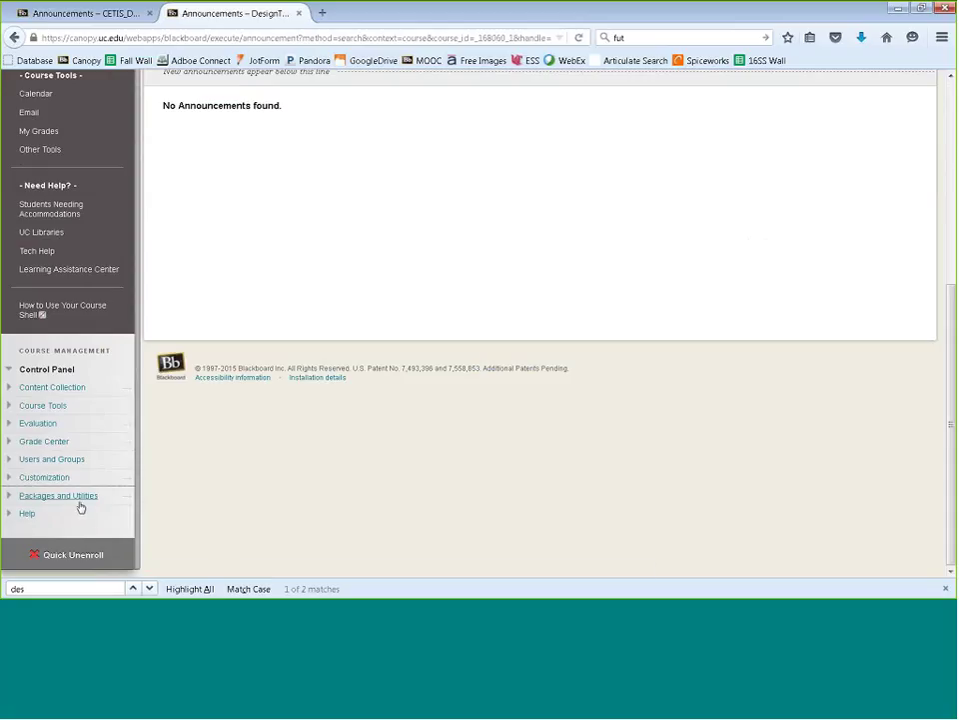
click(80, 500)
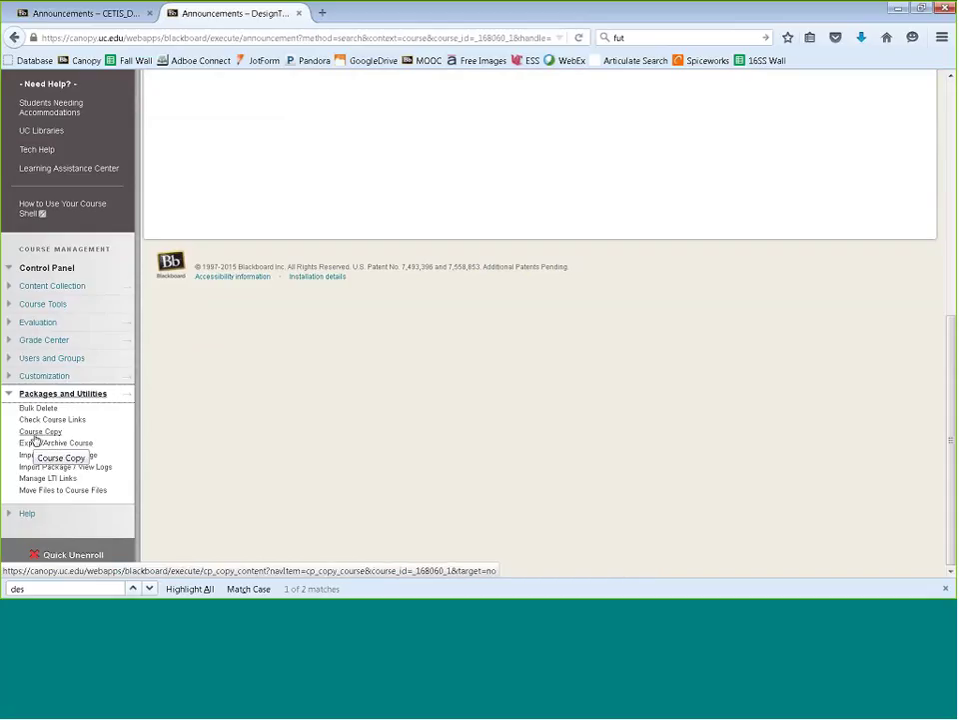
click(35, 436)
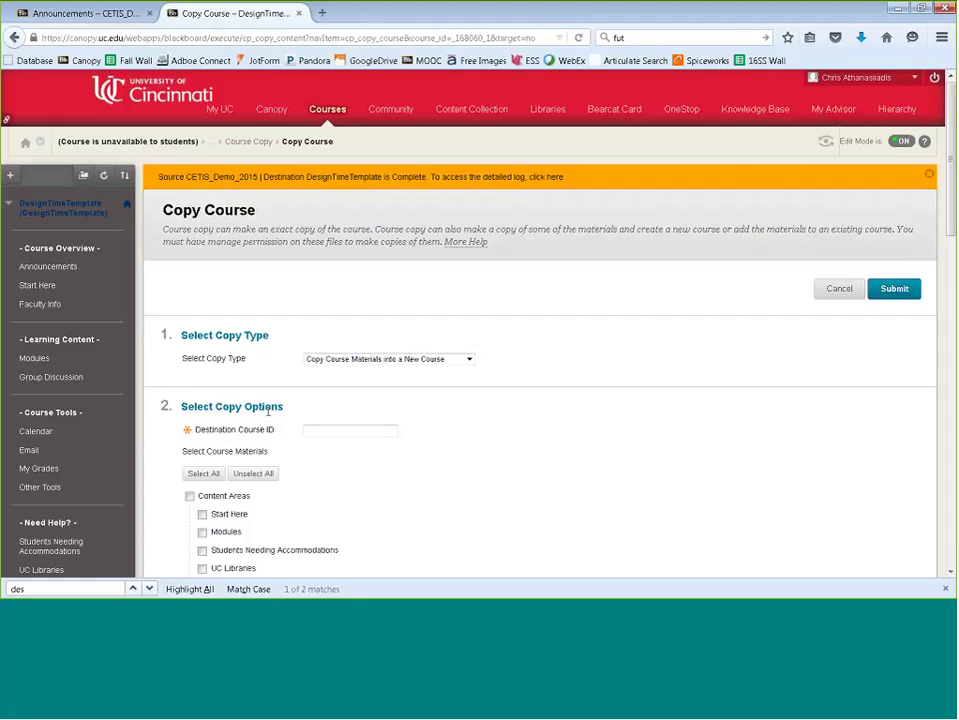
scroll(571, 393, down, 1)
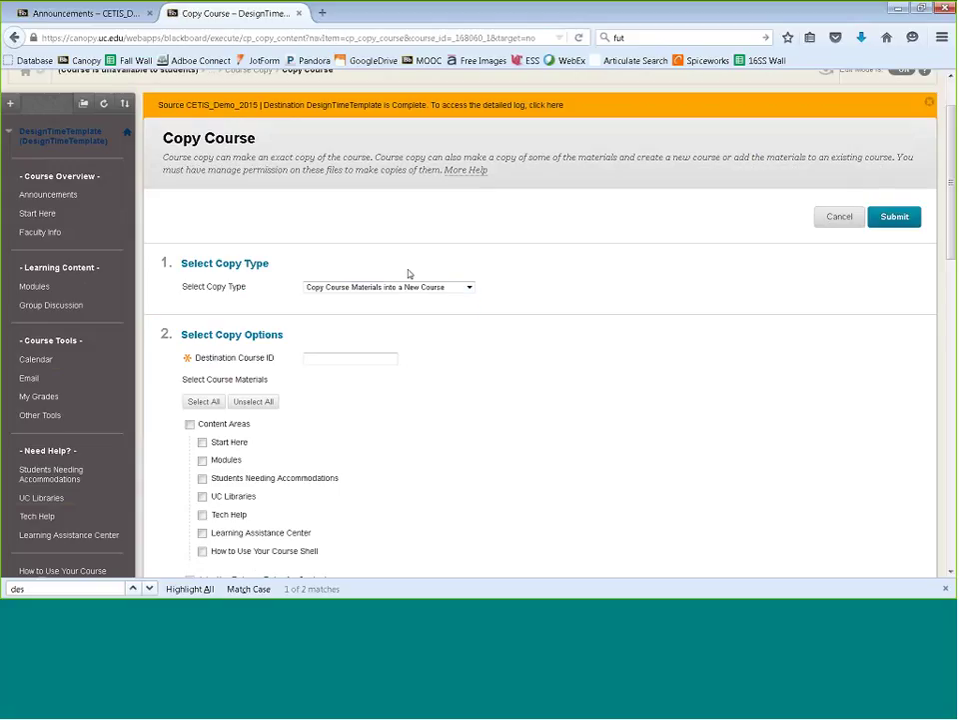
click(467, 287)
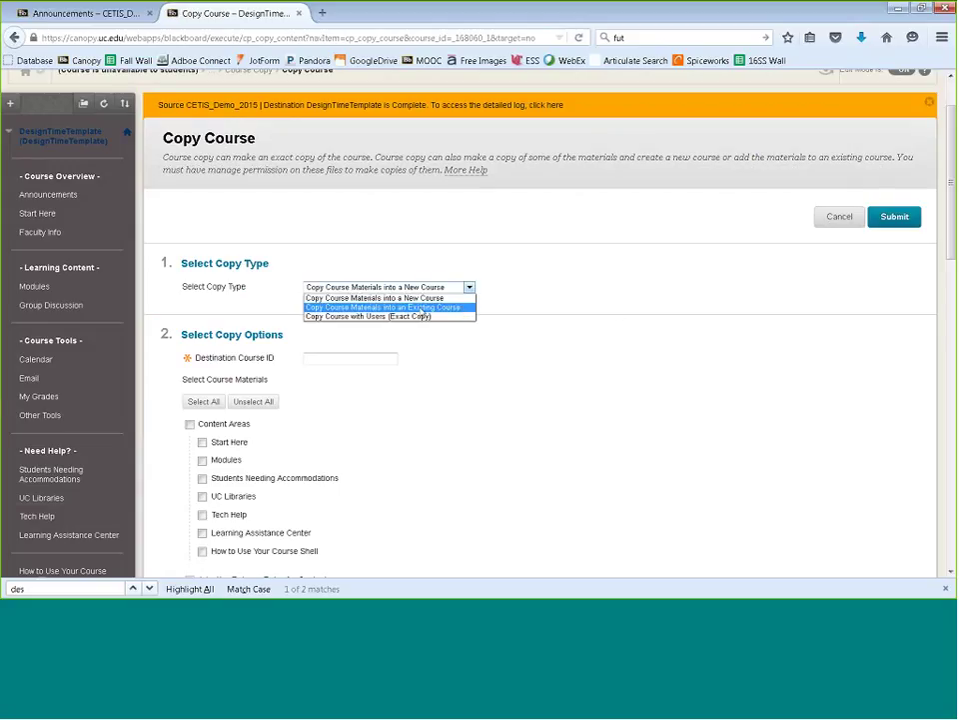
click(421, 307)
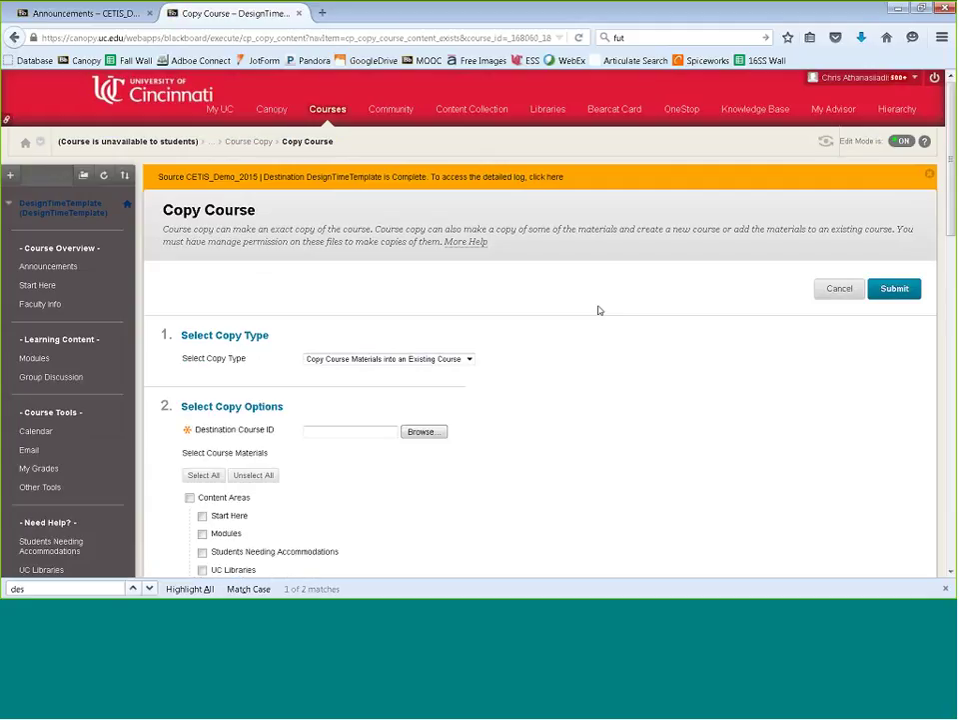
scroll(573, 334, down, 1)
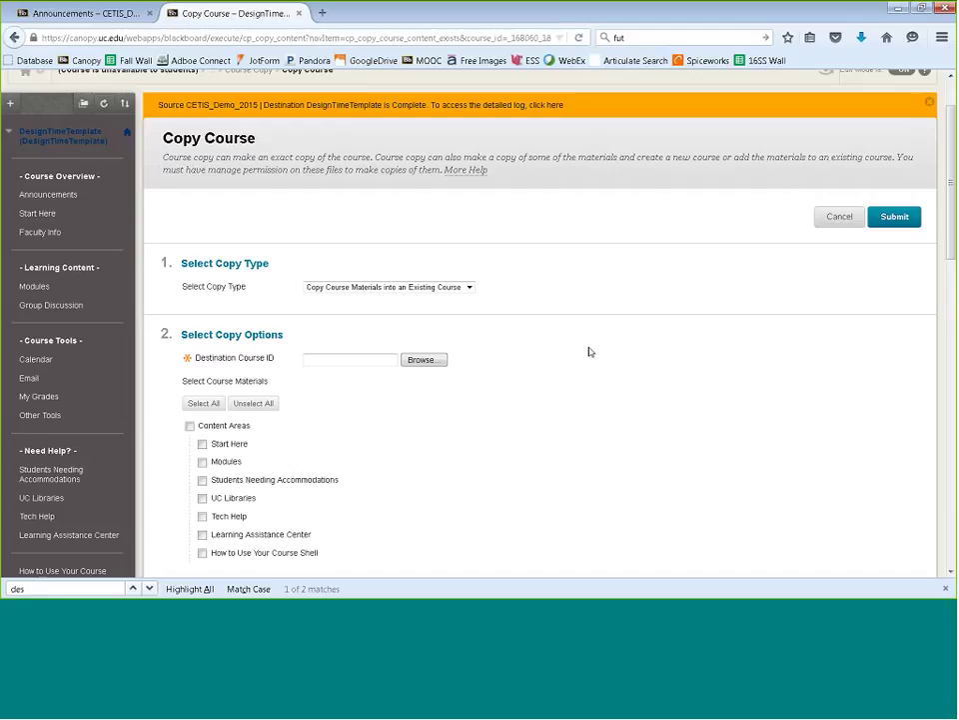
scroll(590, 352, down, 5)
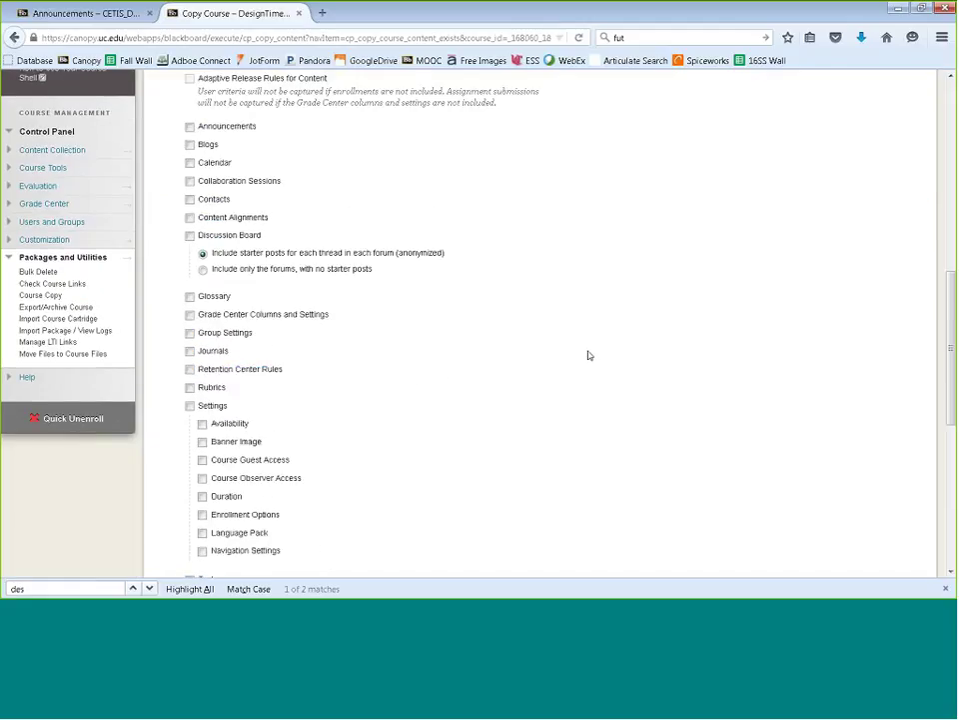
Step: Export a DesignTimeTemplate package with all course materials selected, including only the forums with no starter posts
click(57, 309)
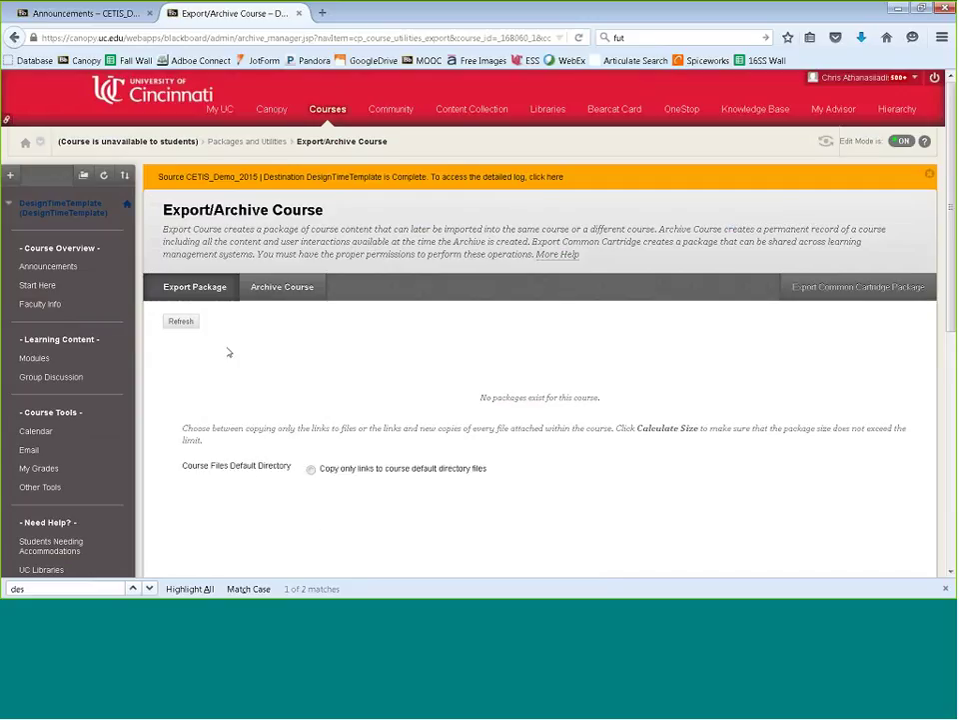
scroll(630, 368, down, 5)
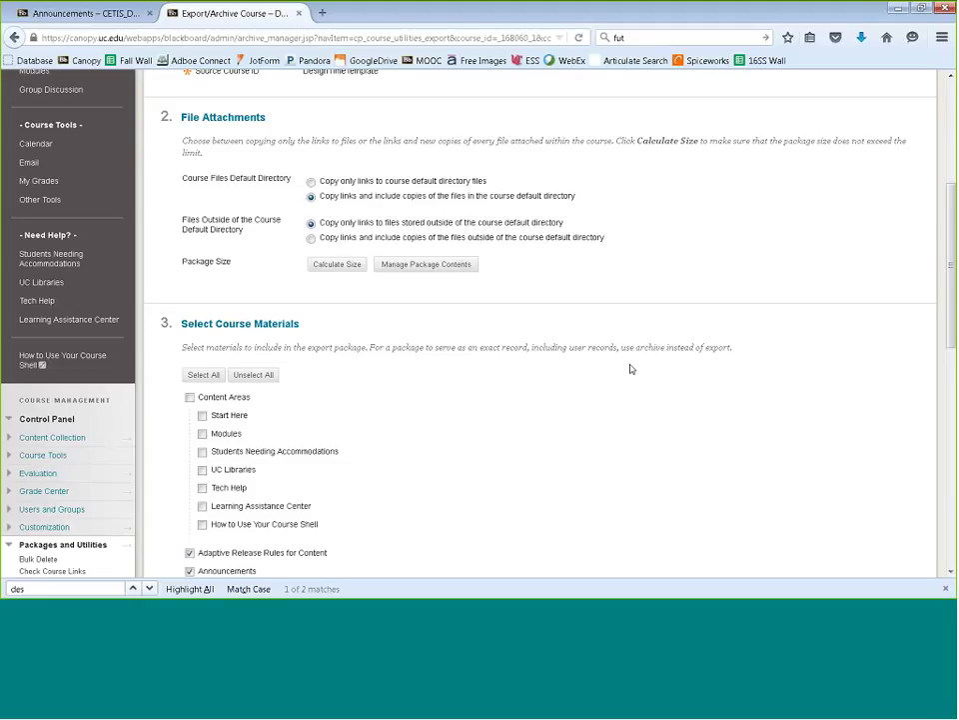
scroll(560, 410, down, 2)
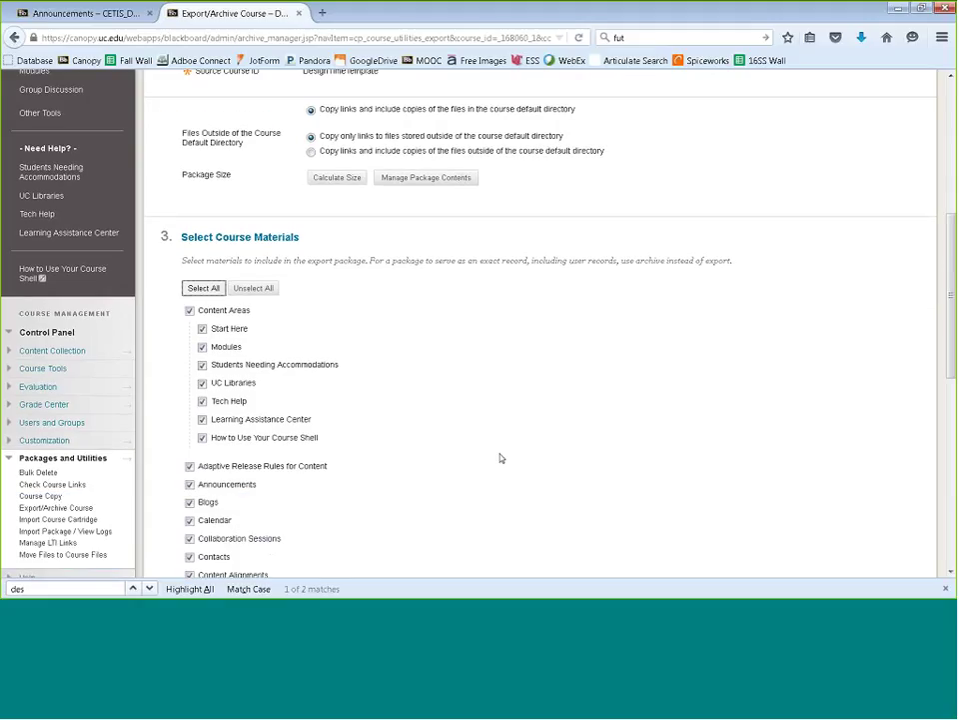
scroll(501, 458, down, 4)
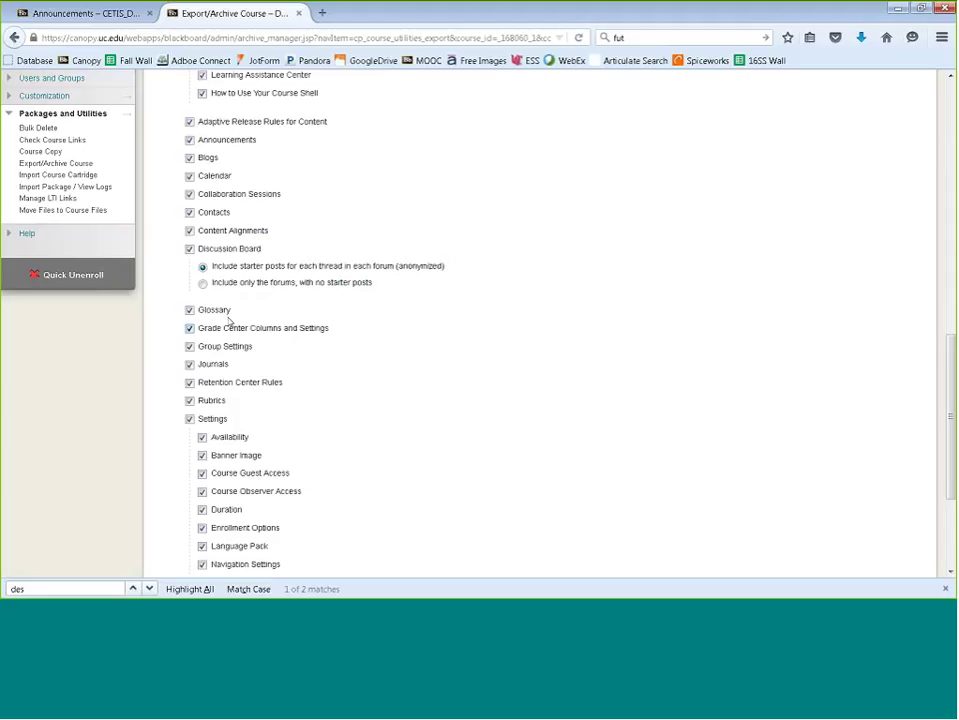
click(203, 282)
scroll(492, 411, down, 2)
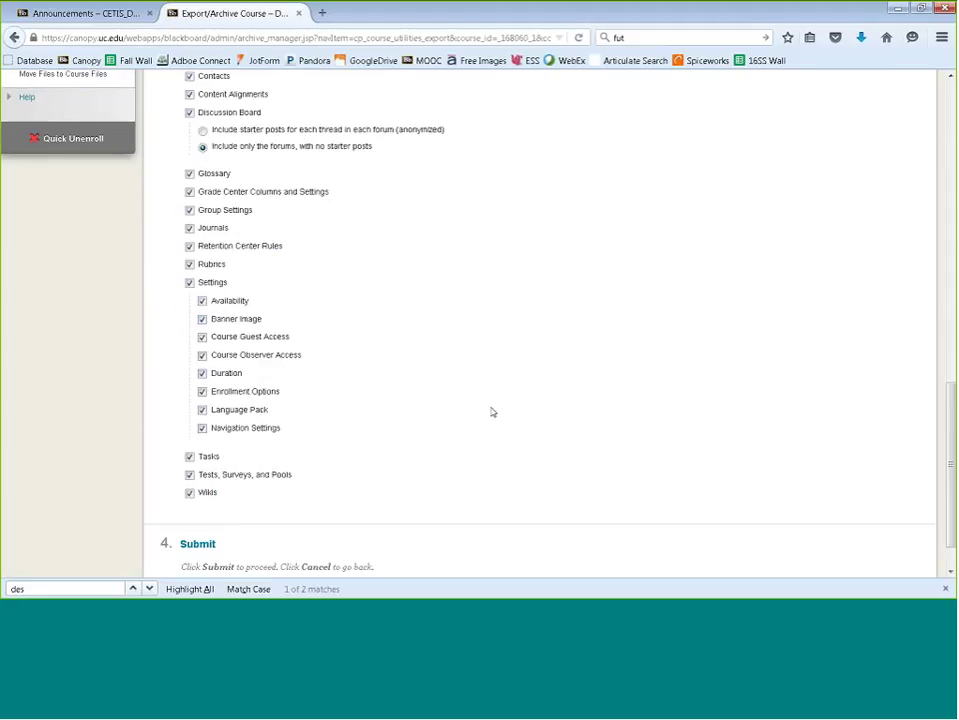
scroll(491, 411, up, 5)
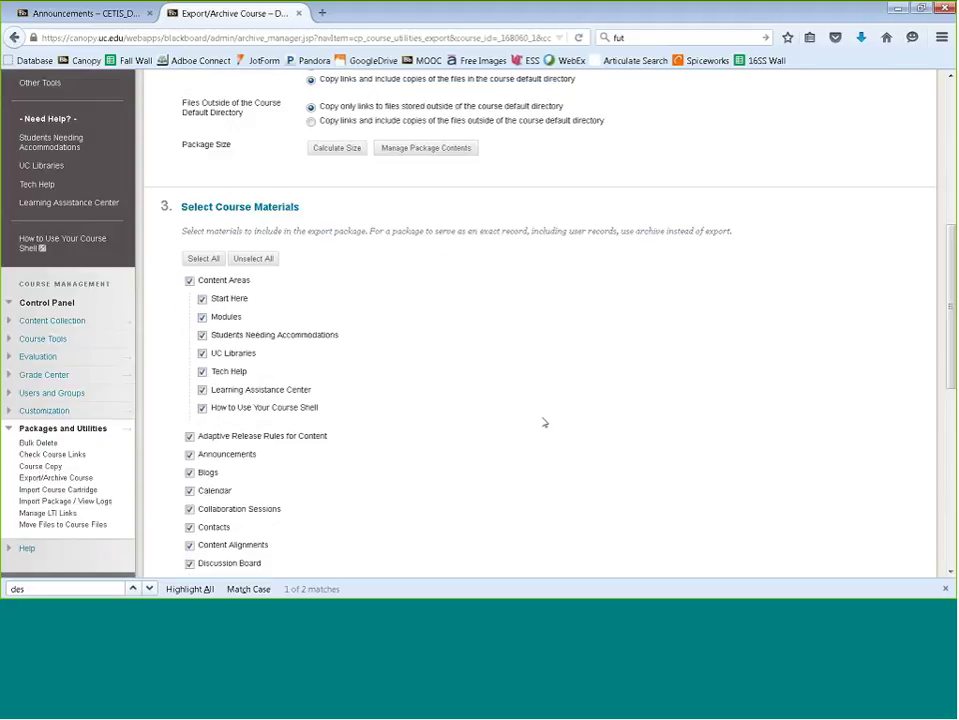
scroll(541, 422, down, 5)
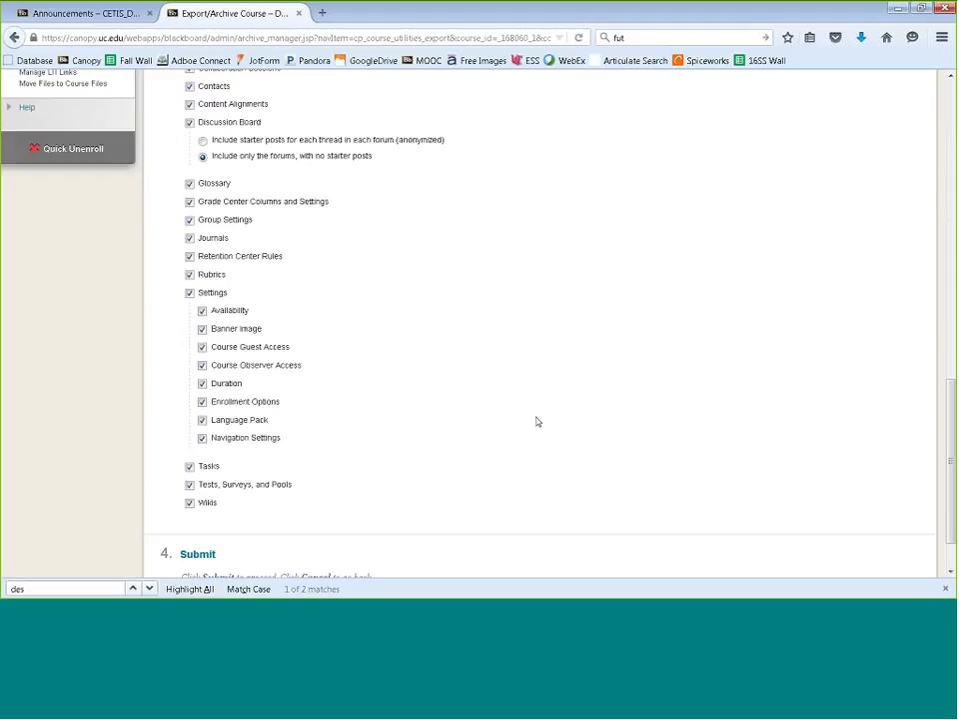
scroll(537, 421, down, 1)
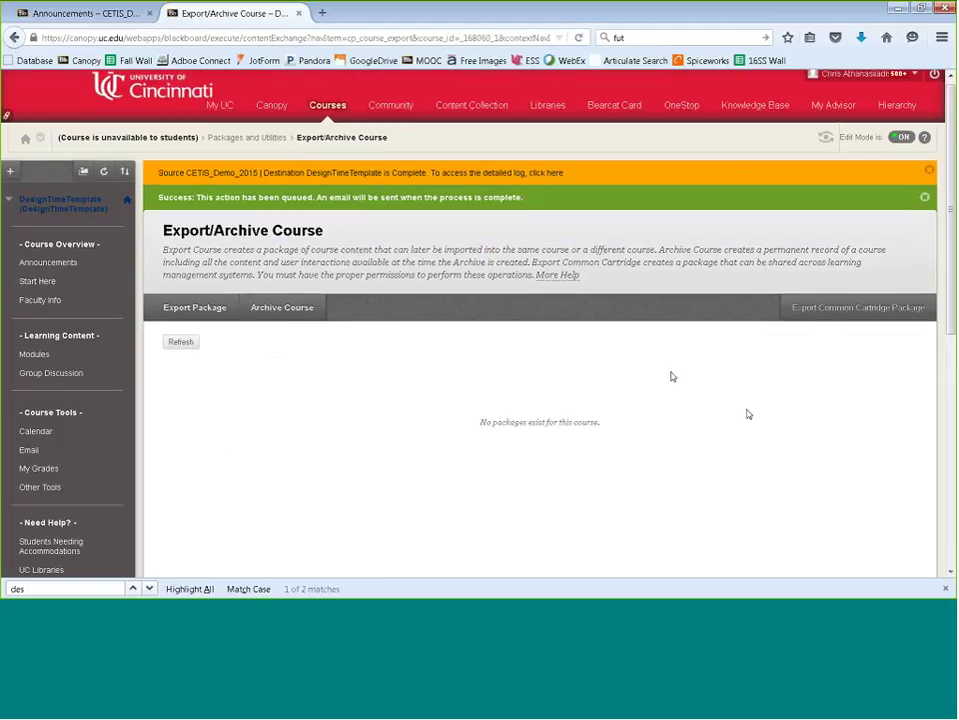
Step: Return to Export/Archive Course, download ExportFile_DesignTimeTemplate_20151104104307.zip and check it in the browser's downloads
scroll(337, 418, down, 5)
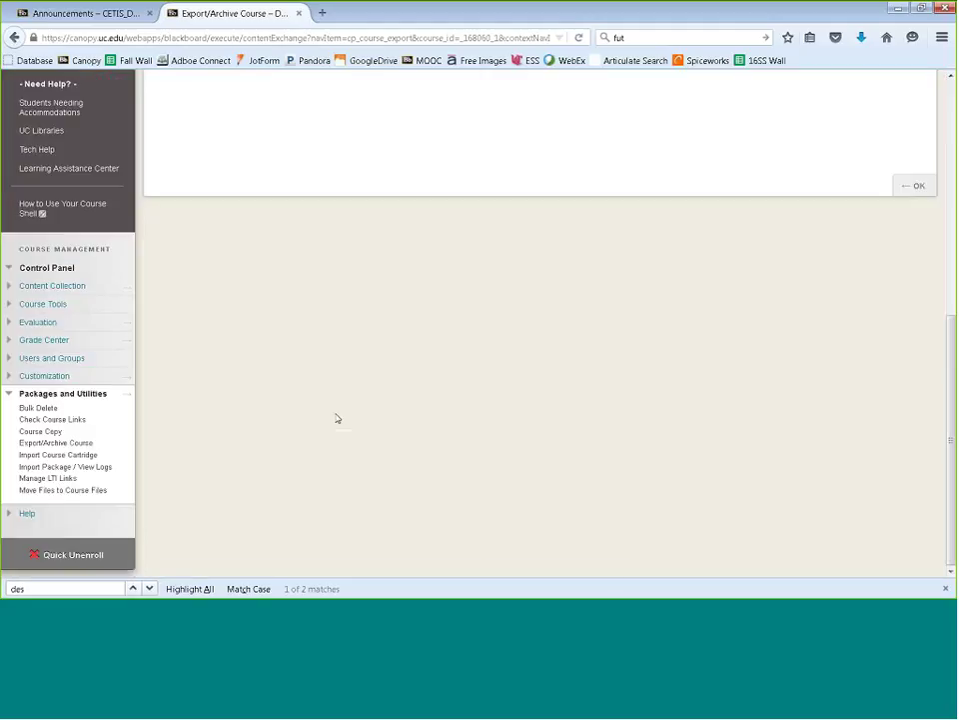
click(77, 443)
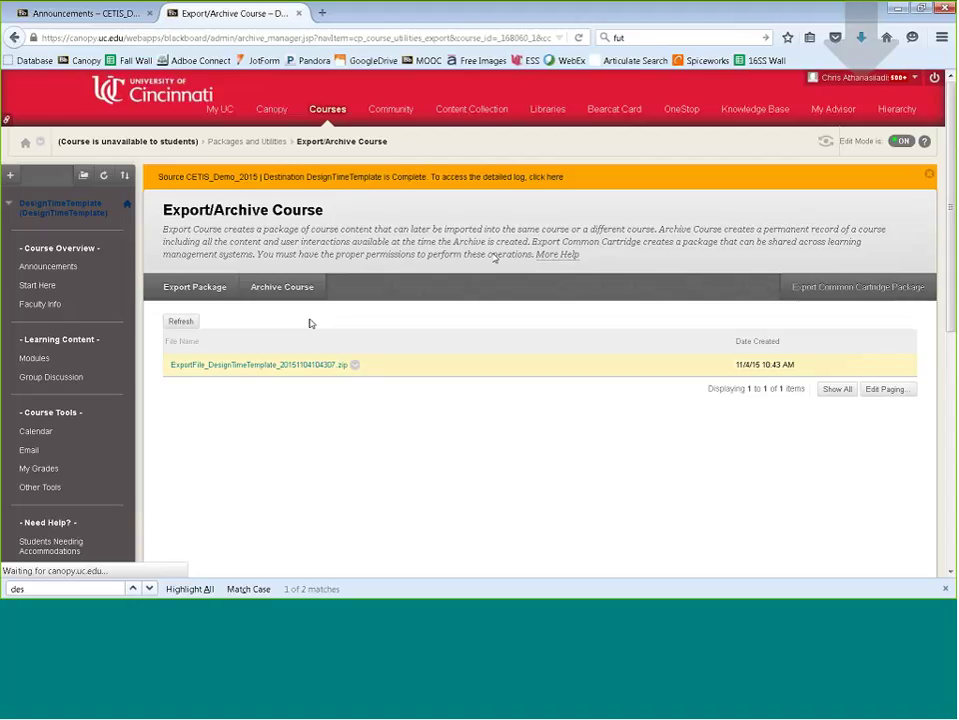
click(861, 40)
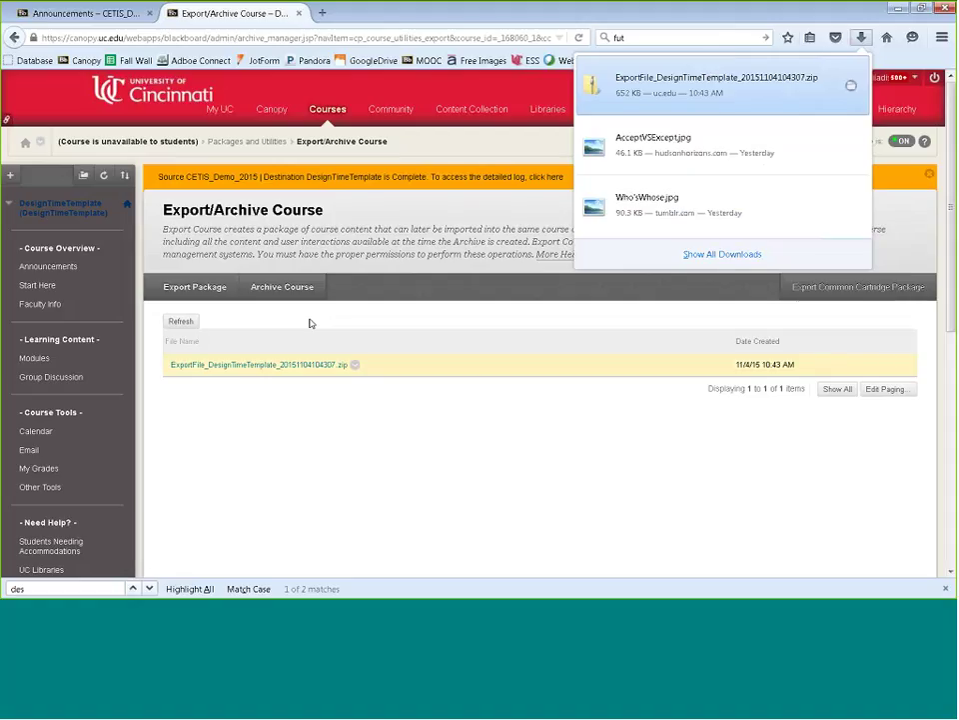
click(310, 323)
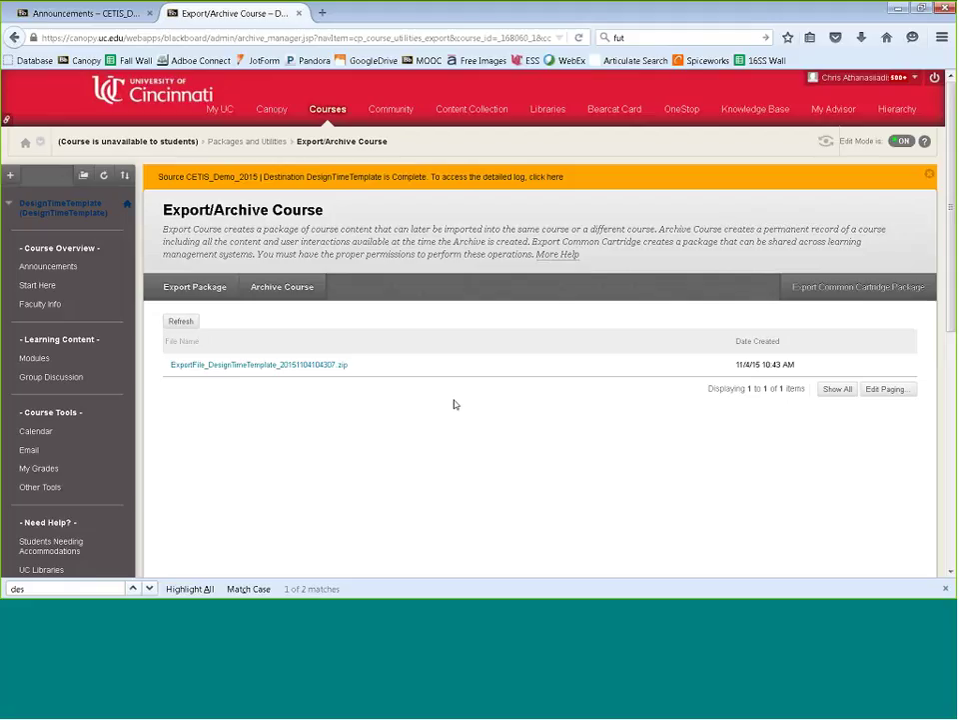
Step: Start a package import into DesignTimeTemplate and attach ExportFile_DesignTimeTemplate_20151104104307.zip from the Downloads folder
scroll(143, 519, down, 5)
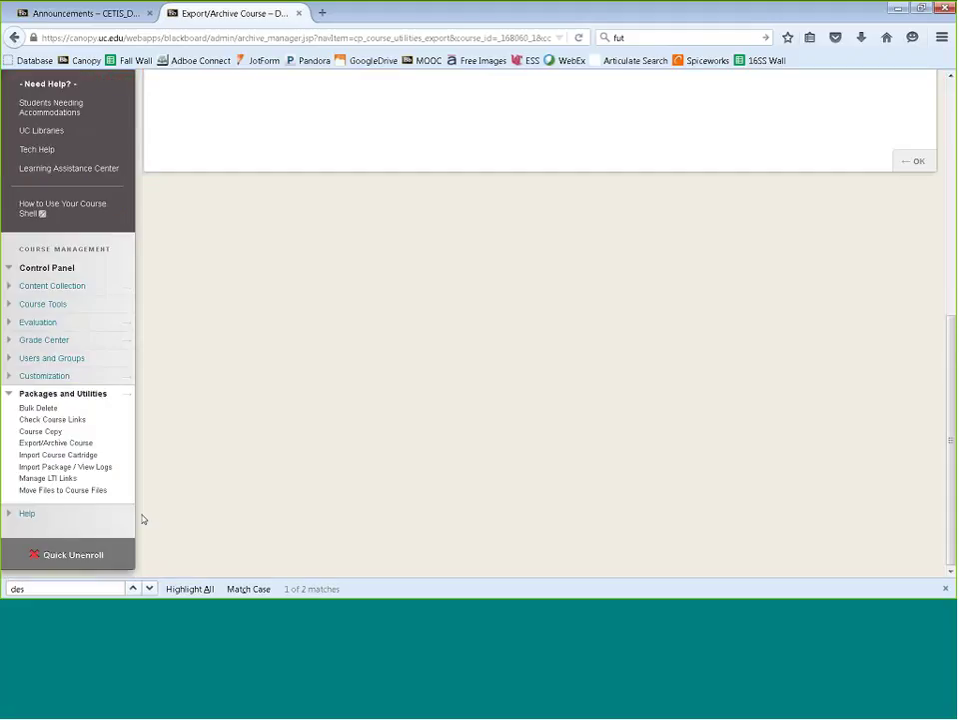
click(85, 467)
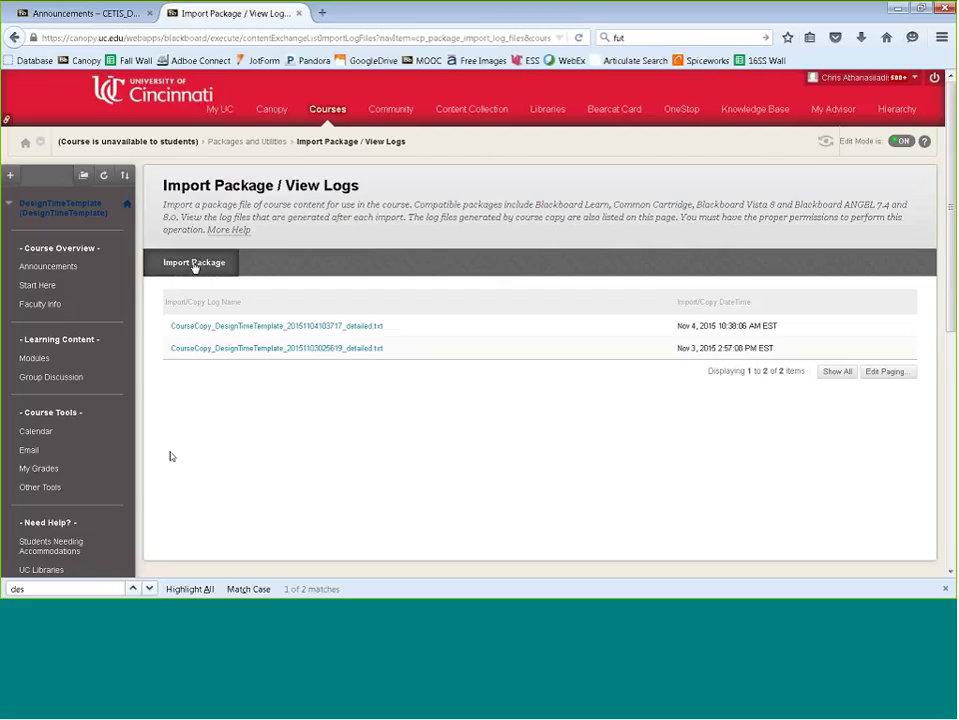
click(195, 265)
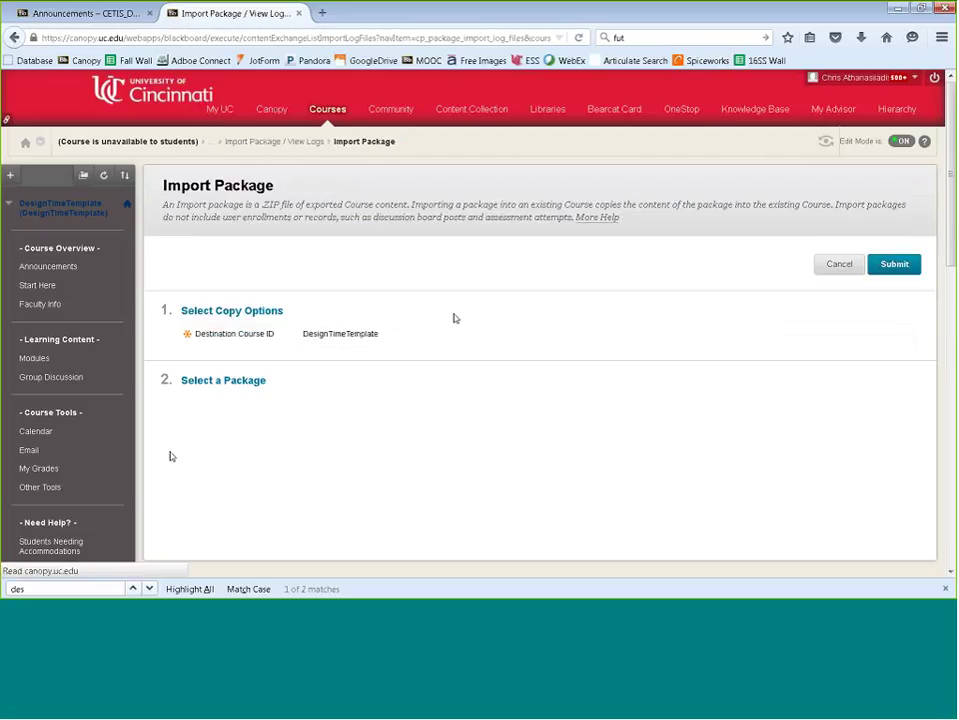
scroll(412, 344, down, 2)
click(346, 380)
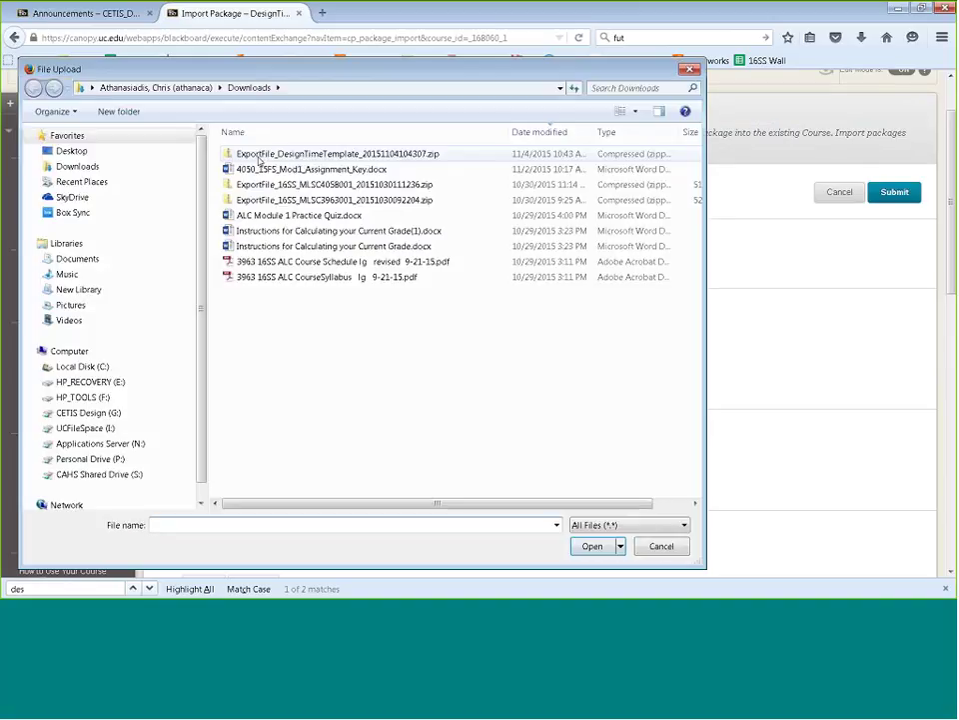
double_click(258, 156)
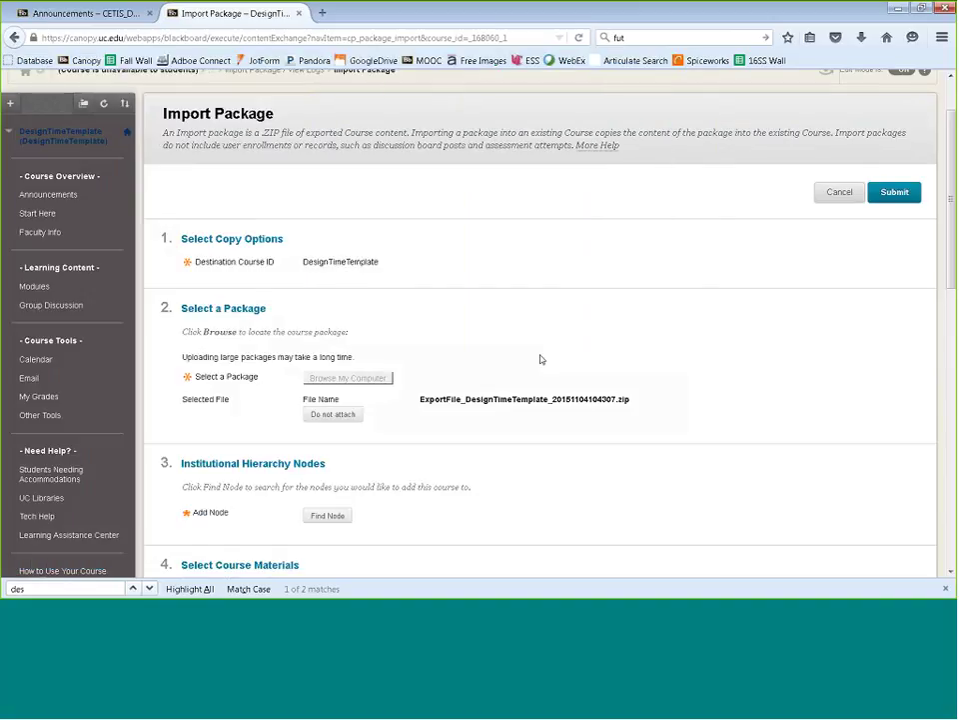
Step: Add the RSTH institutional hierarchy node to the package import
scroll(541, 359, down, 1)
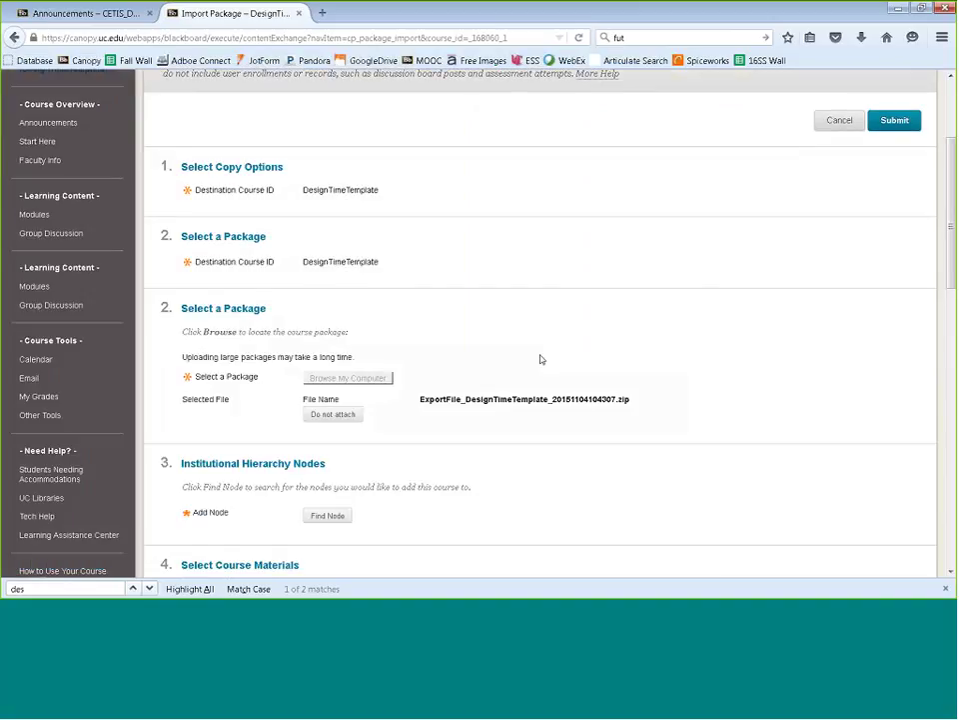
scroll(615, 385, down, 1)
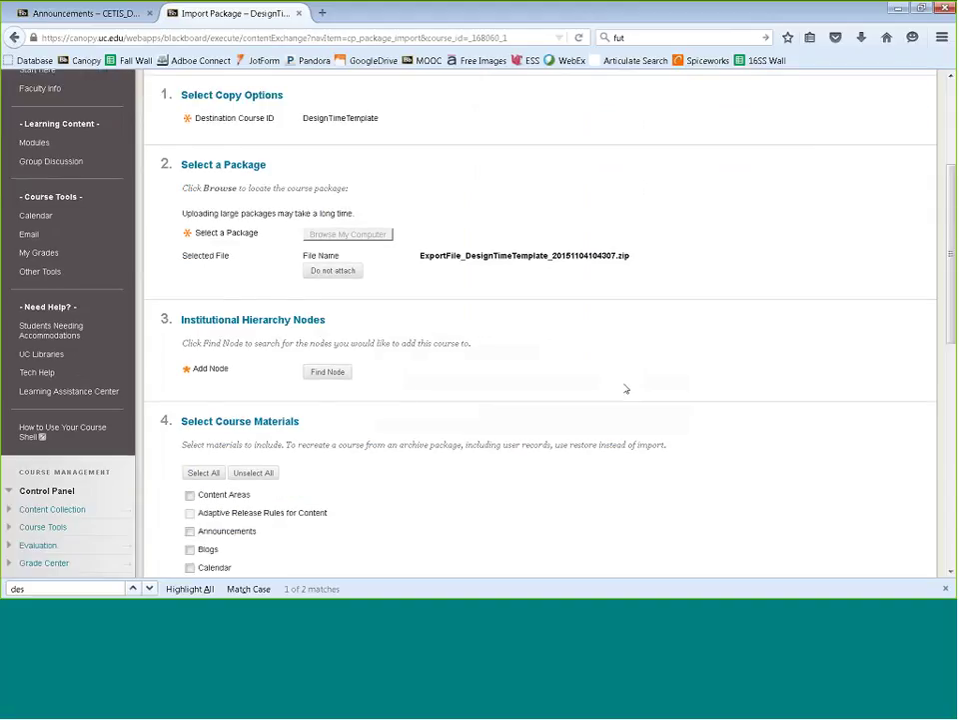
scroll(439, 397, down, 1)
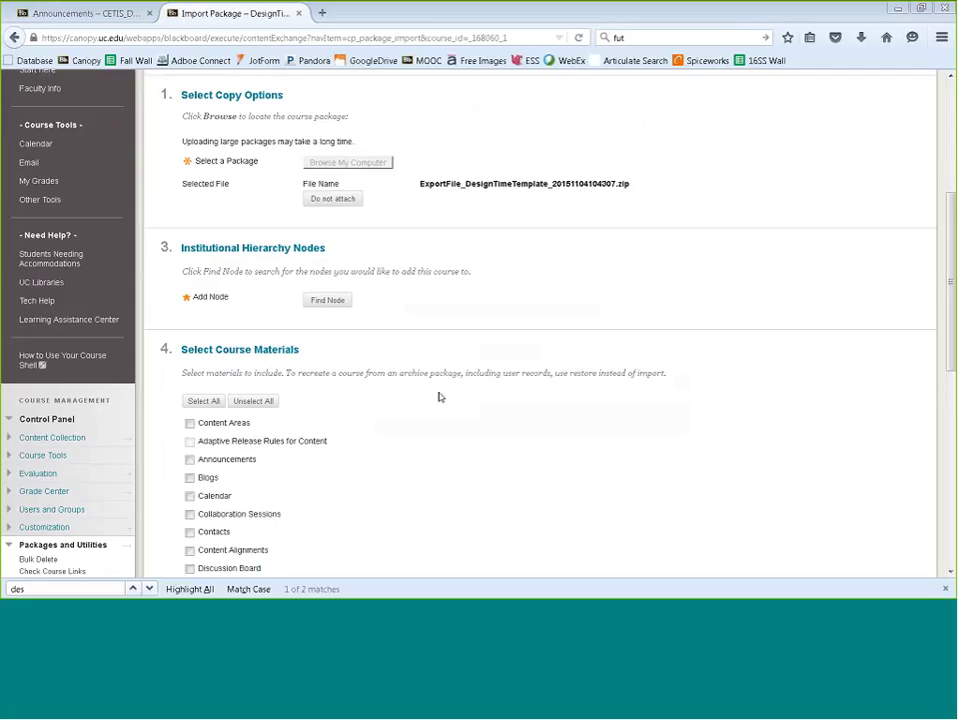
scroll(404, 467, up, 1)
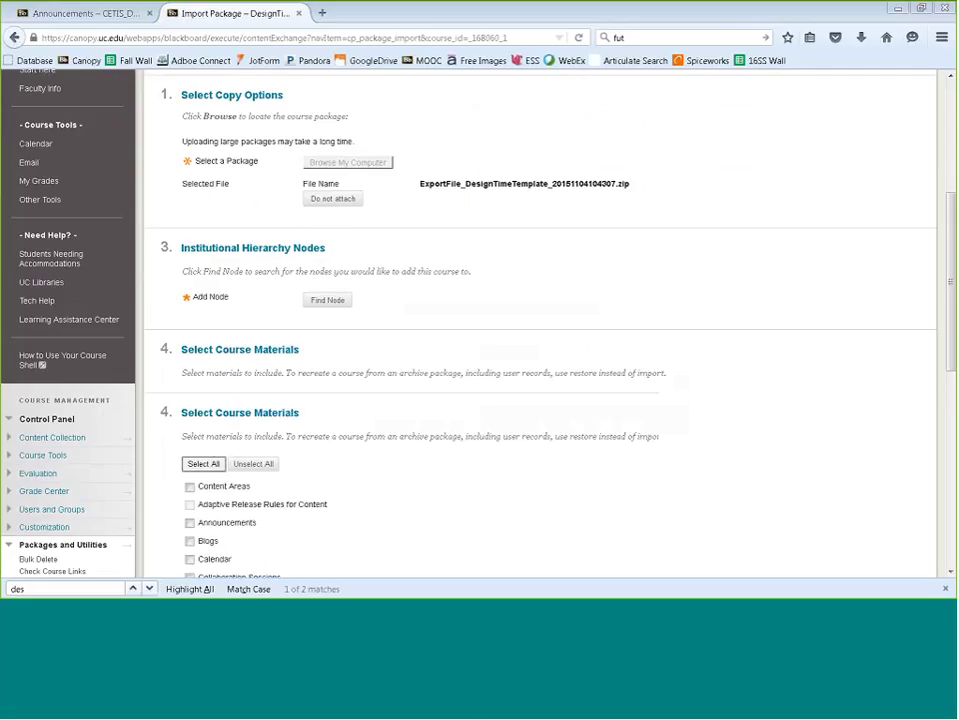
scroll(453, 446, down, 1)
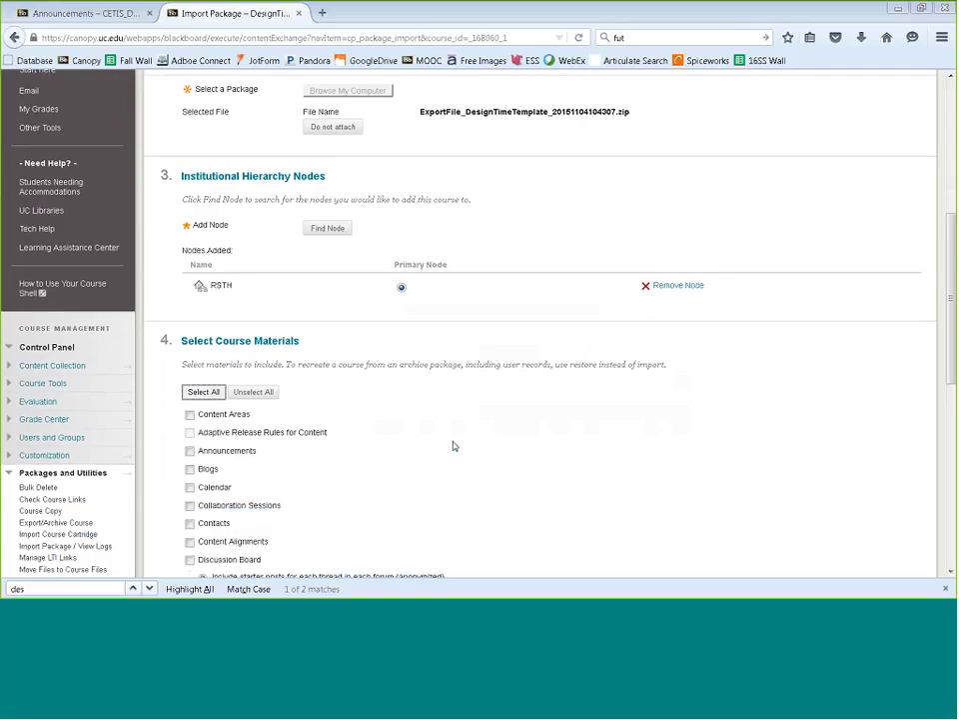
Step: Select all course materials for the import and include only the forums with no starter posts
scroll(452, 446, down, 1)
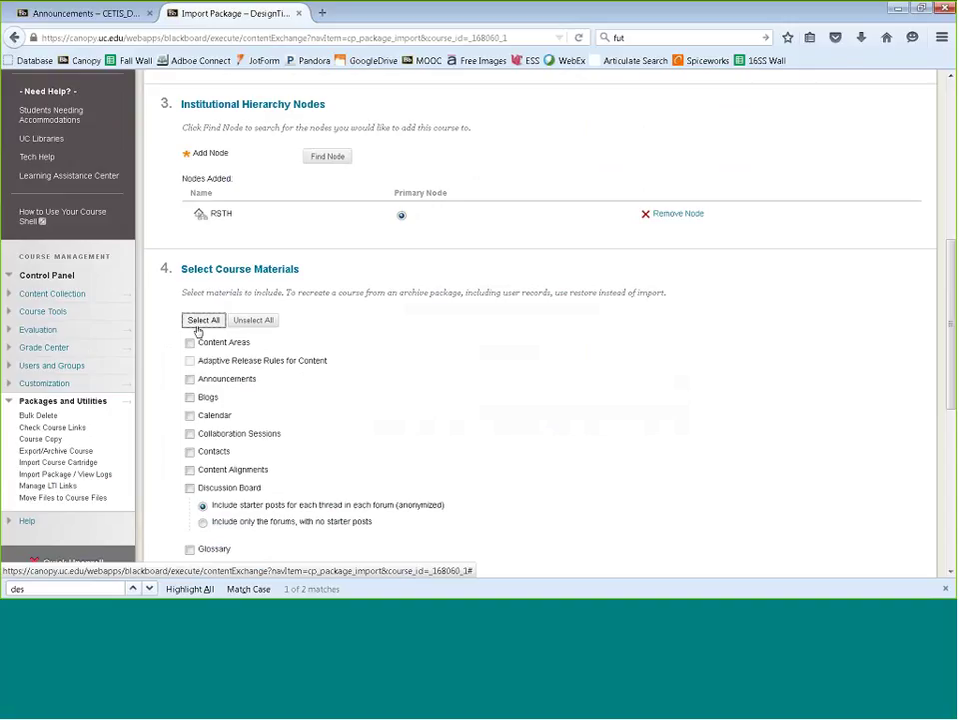
click(199, 322)
scroll(202, 384, down, 2)
click(202, 379)
scroll(395, 383, down, 4)
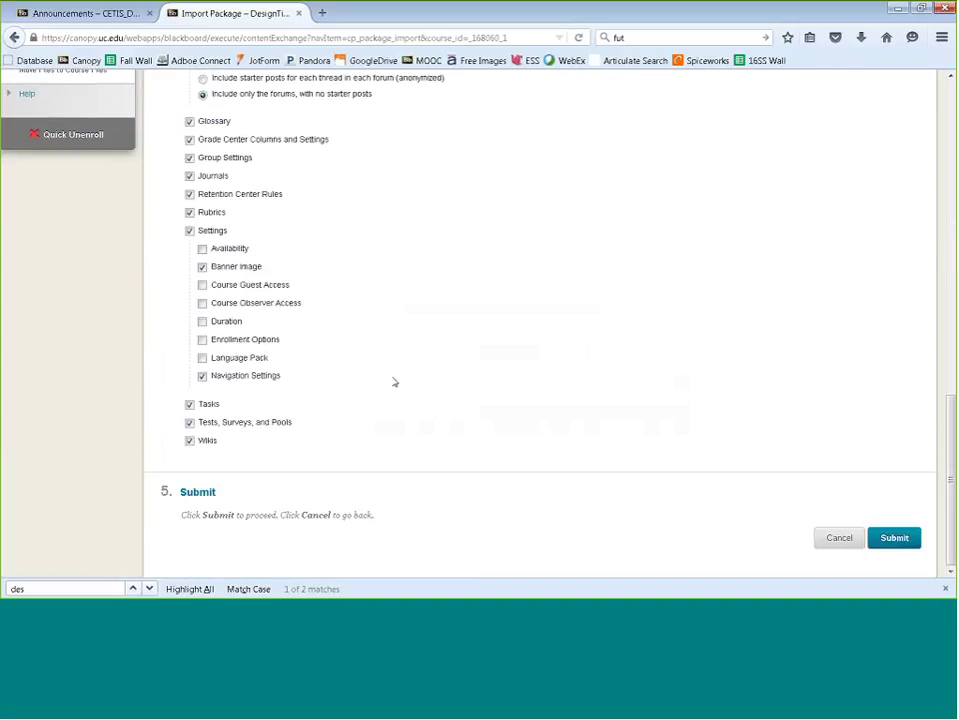